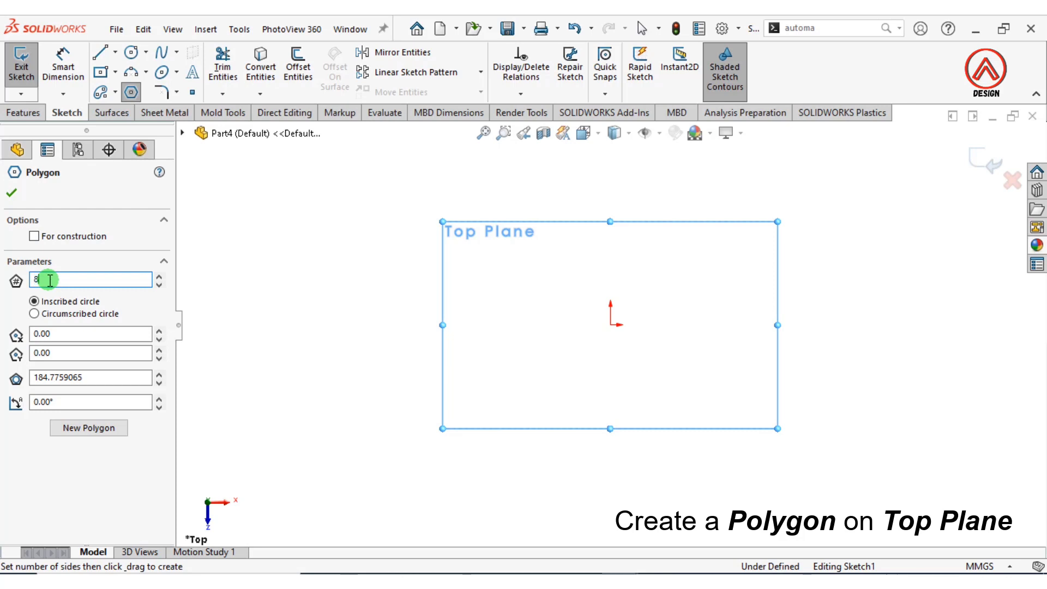
Step: Sketch an eight-sided polygon centred on the origin and dimension its inscribed circle to 60 mm diameter
left_click(610, 325)
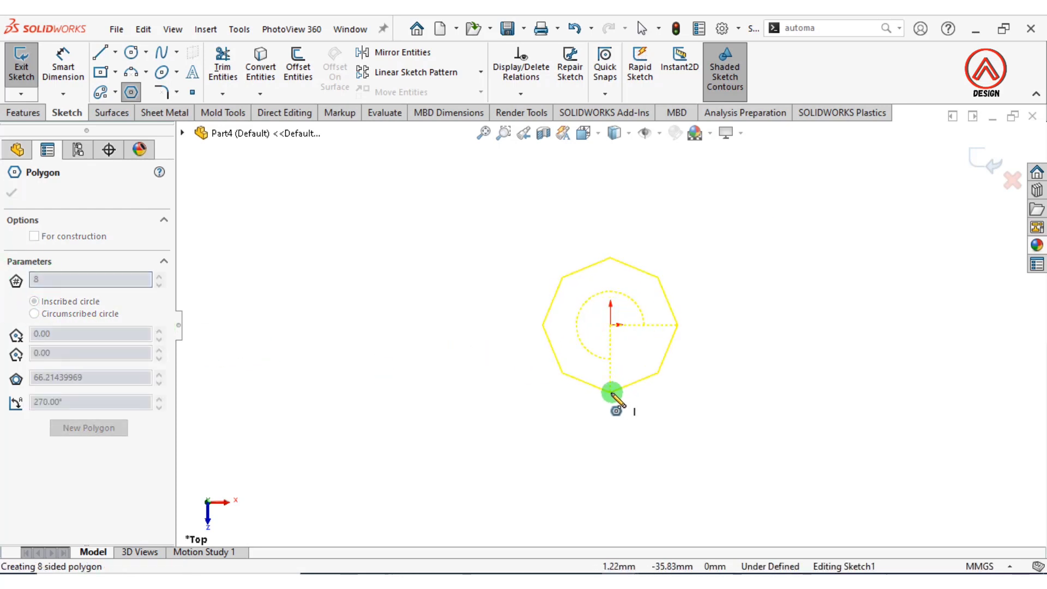
left_click(609, 393)
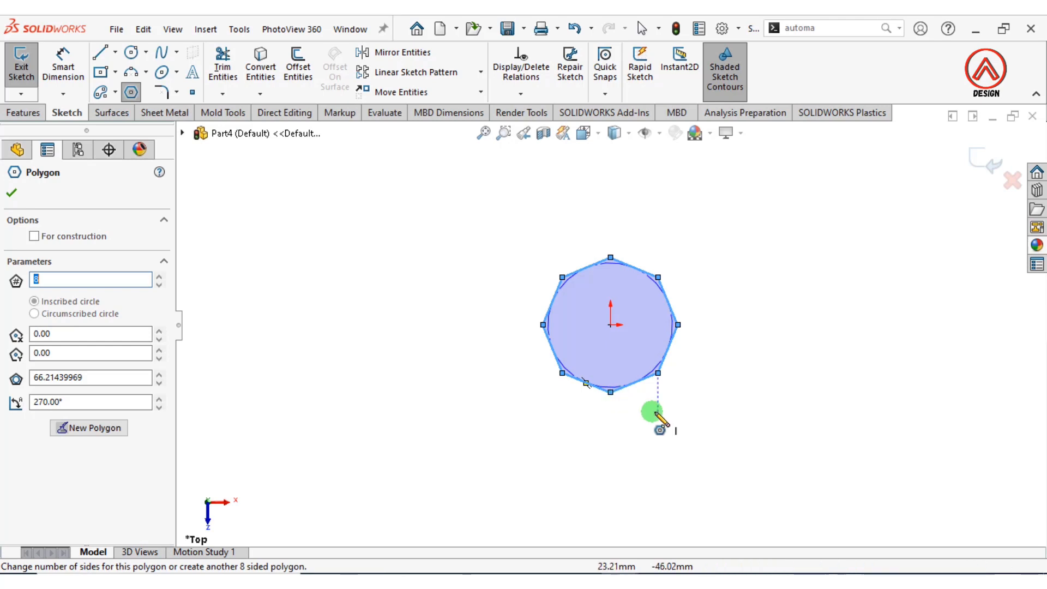
left_click(63, 66)
left_click(659, 296)
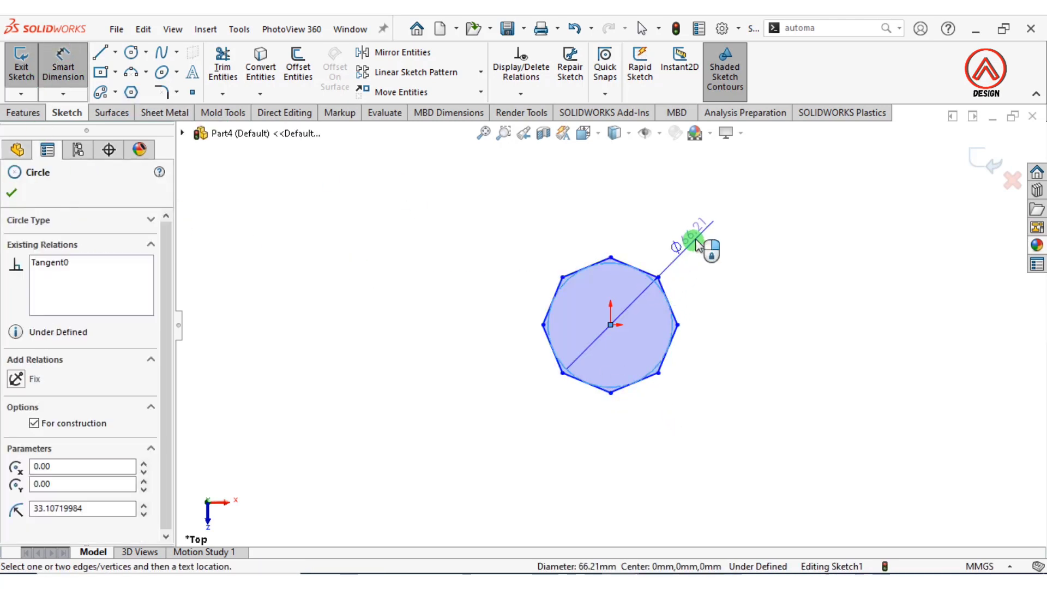
left_click(695, 241)
type("60")
key("Return")
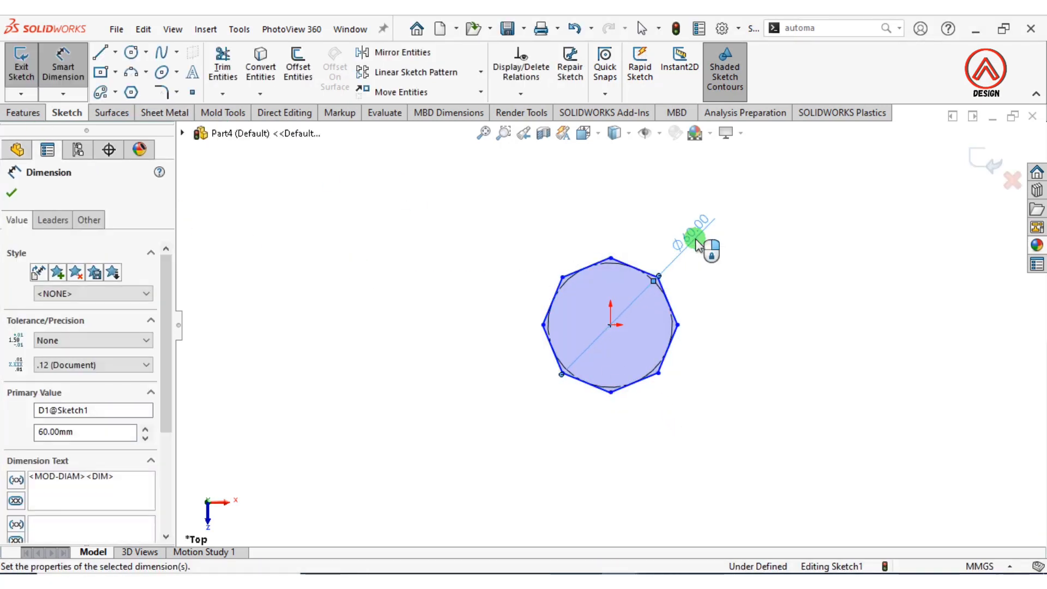
left_click(729, 327)
left_click(64, 74)
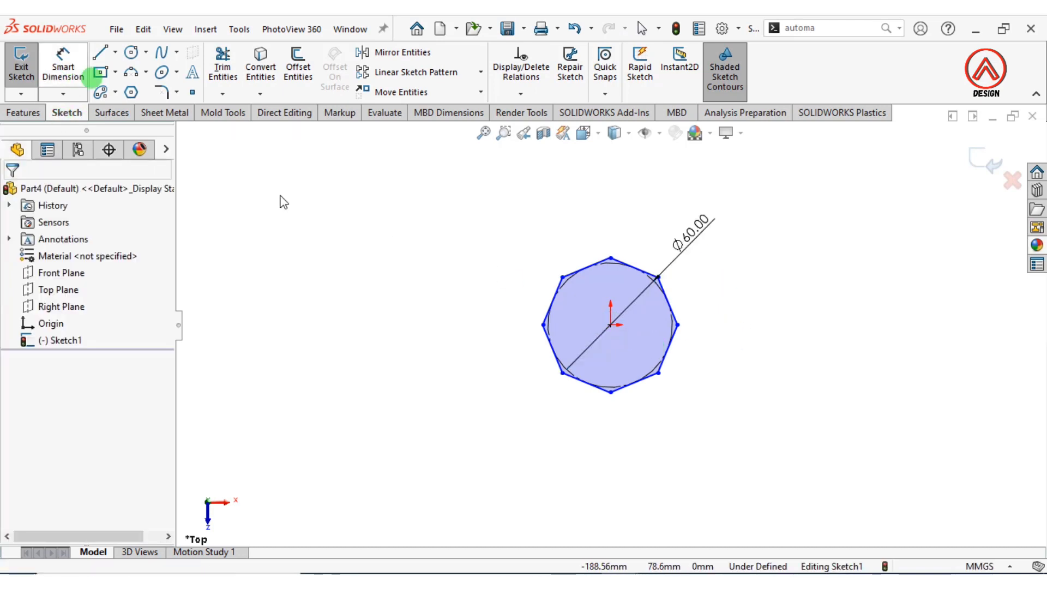
Step: Add a vertical relation between the origin and the octagon's lowest vertex, and convert all its sides to construction geometry
left_click(610, 325)
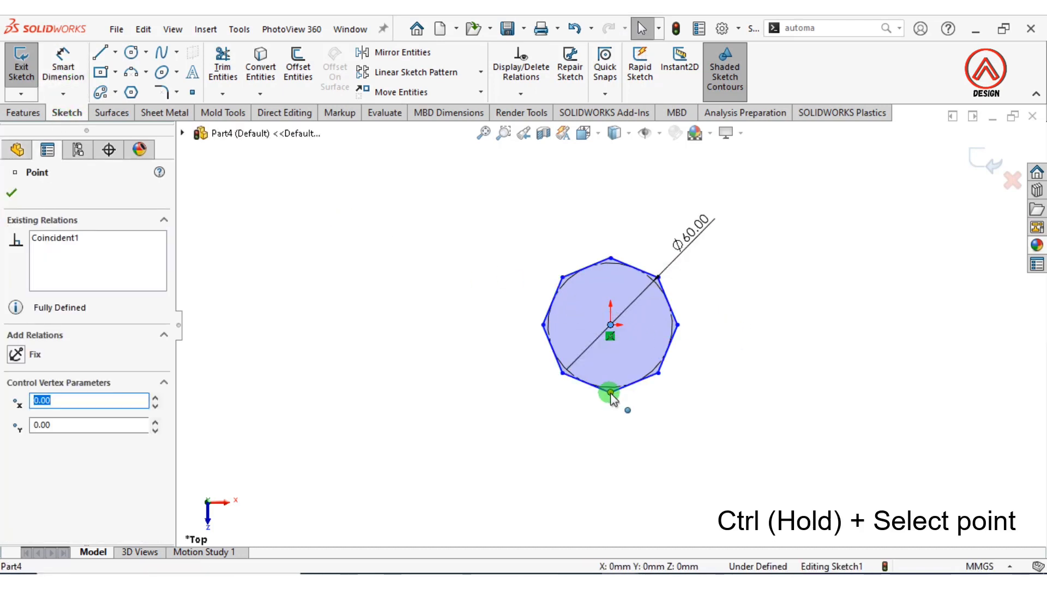
left_click(610, 393, "ctrl")
left_click(676, 321)
left_click(753, 257)
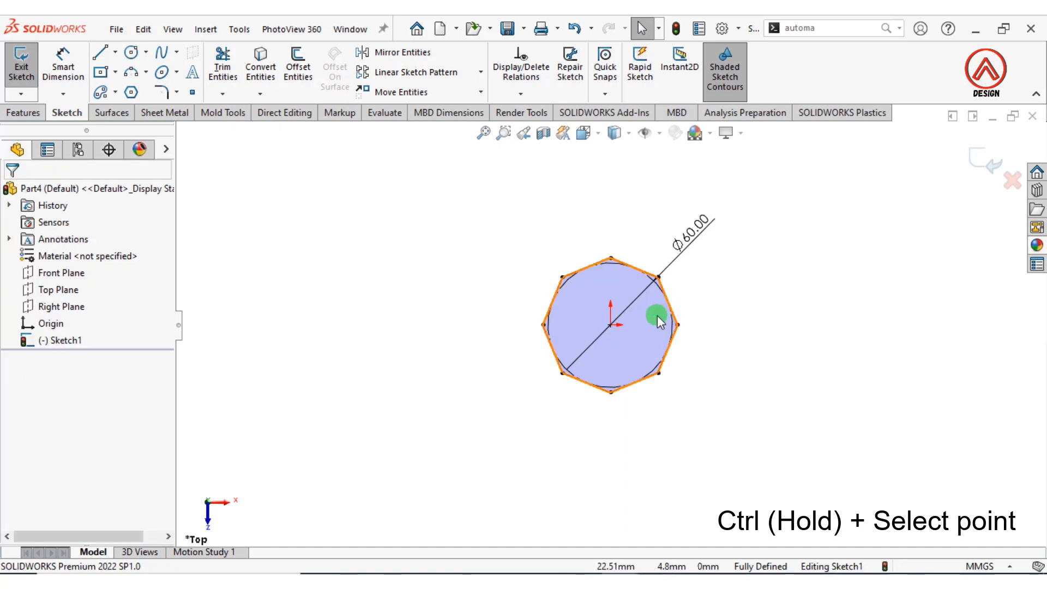
left_click(656, 315)
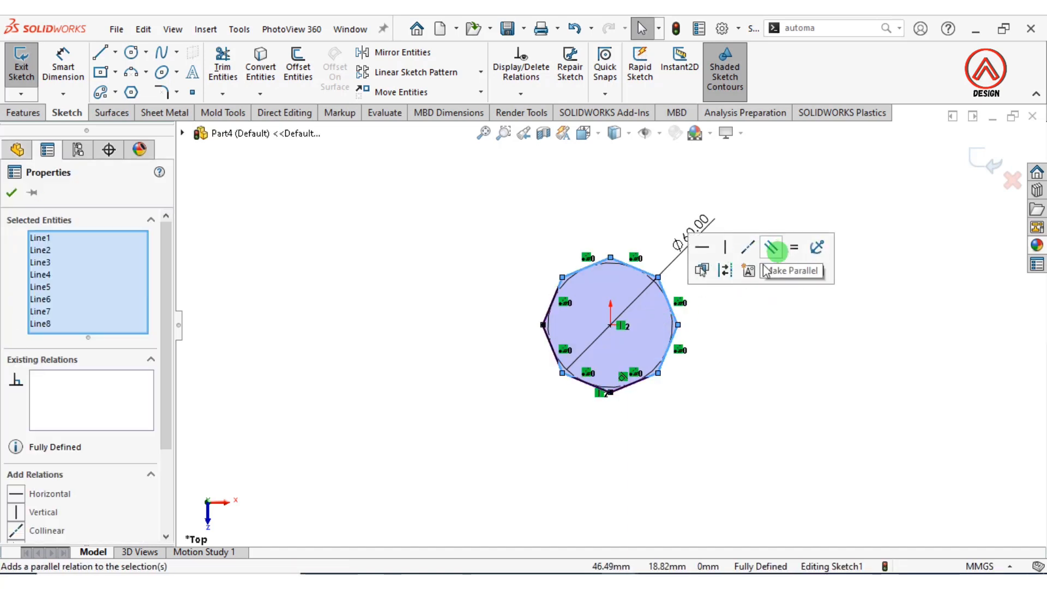
left_click(728, 271)
Step: Draw centerlines from the midpoint of the octagon's upper-left side to the origin and on to its top vertex
scroll(586, 298, "down", 2)
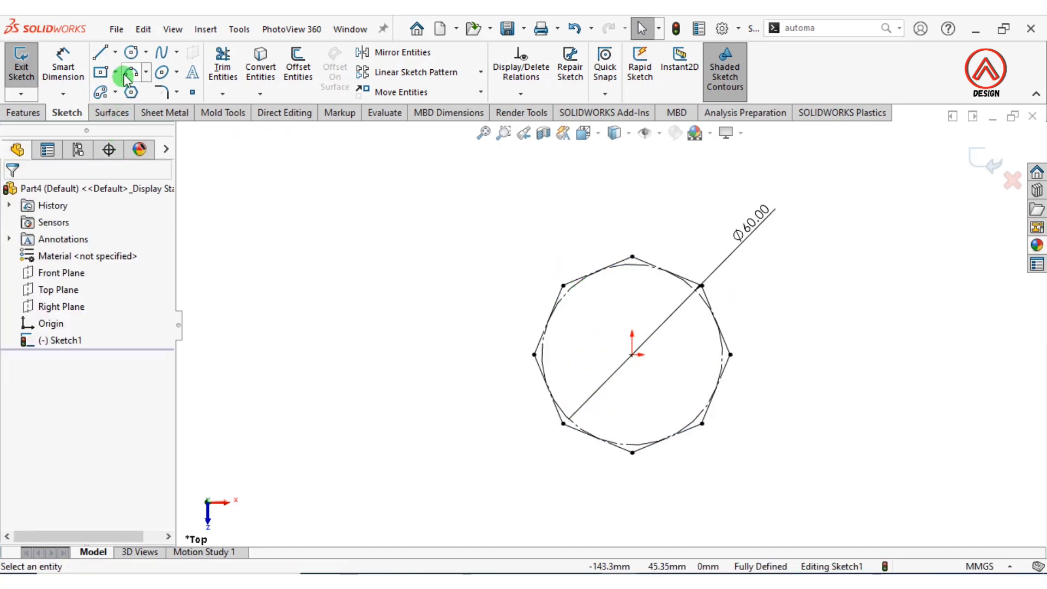
left_click(115, 52)
left_click(137, 86)
scroll(624, 281, "down", 2)
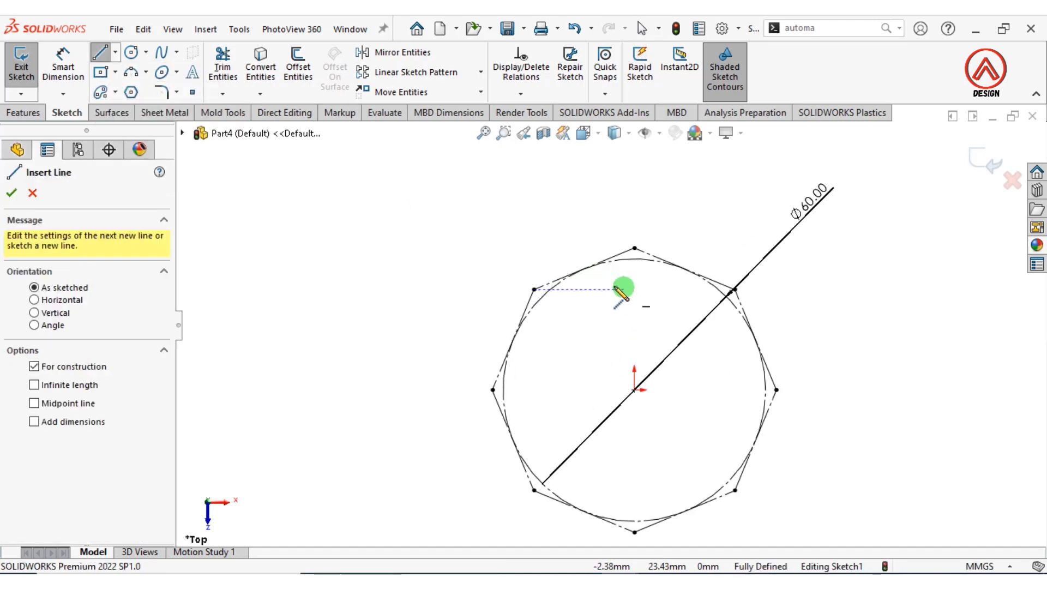
left_click(587, 271)
left_click(634, 390)
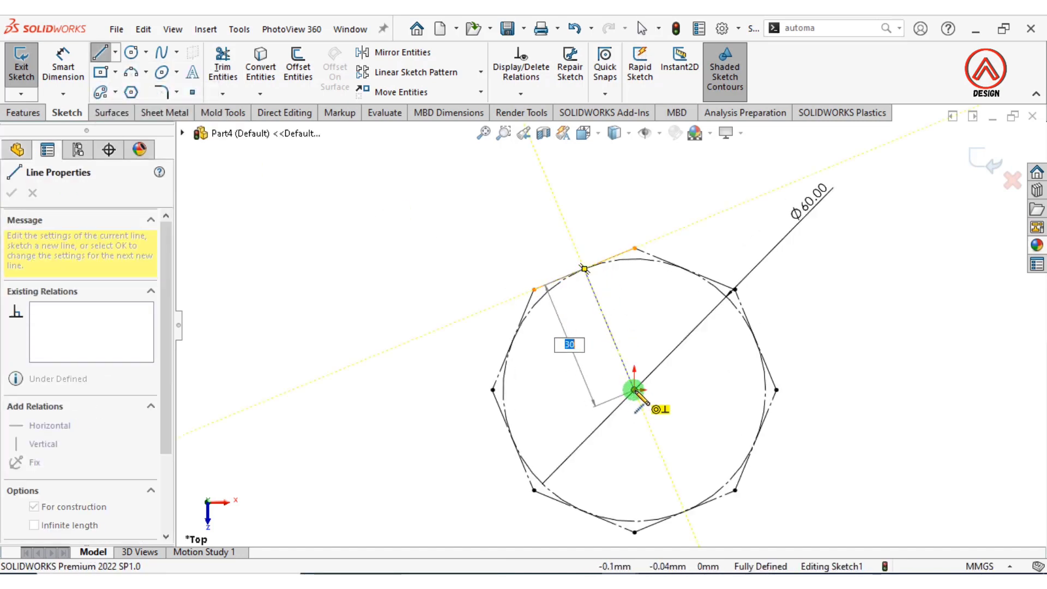
left_click(634, 248)
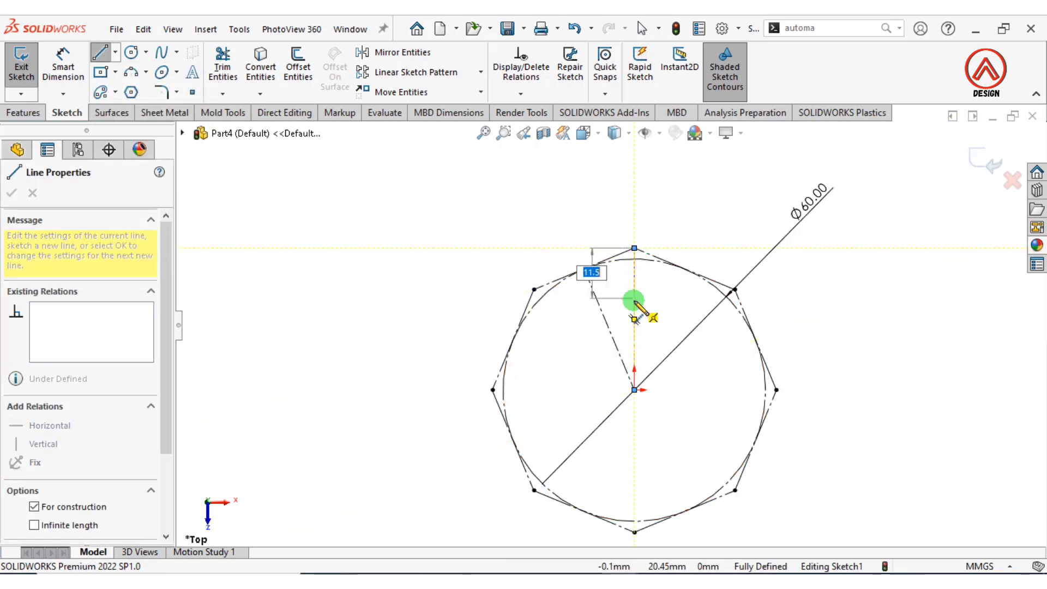
left_click(108, 54)
left_click(311, 191)
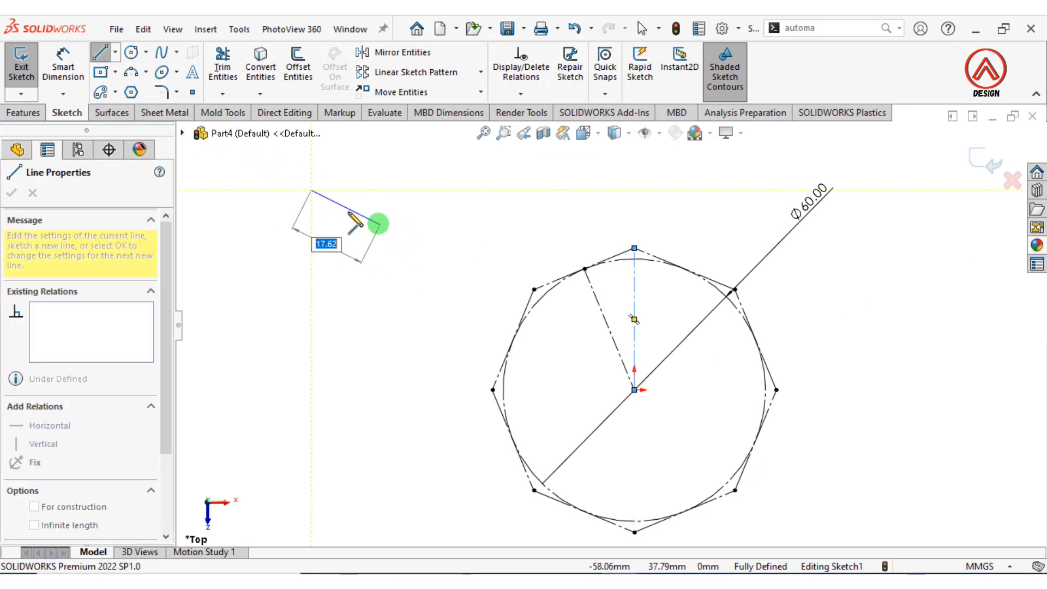
key("Escape")
Step: Draw a solid line from the octagon's top vertex to the midpoint of the slanted centerline
left_click(105, 54)
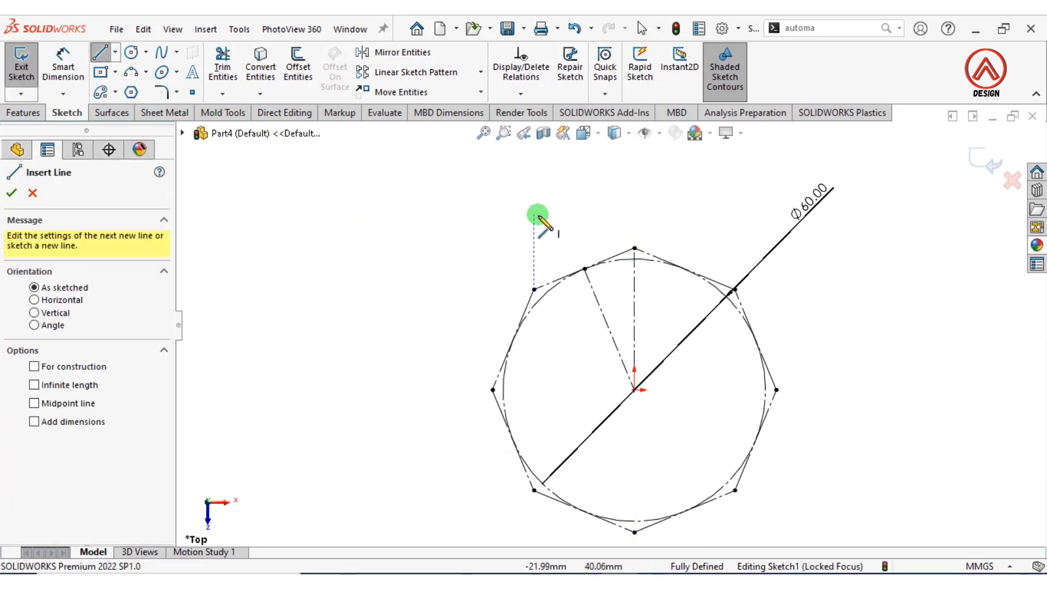
left_click(634, 249)
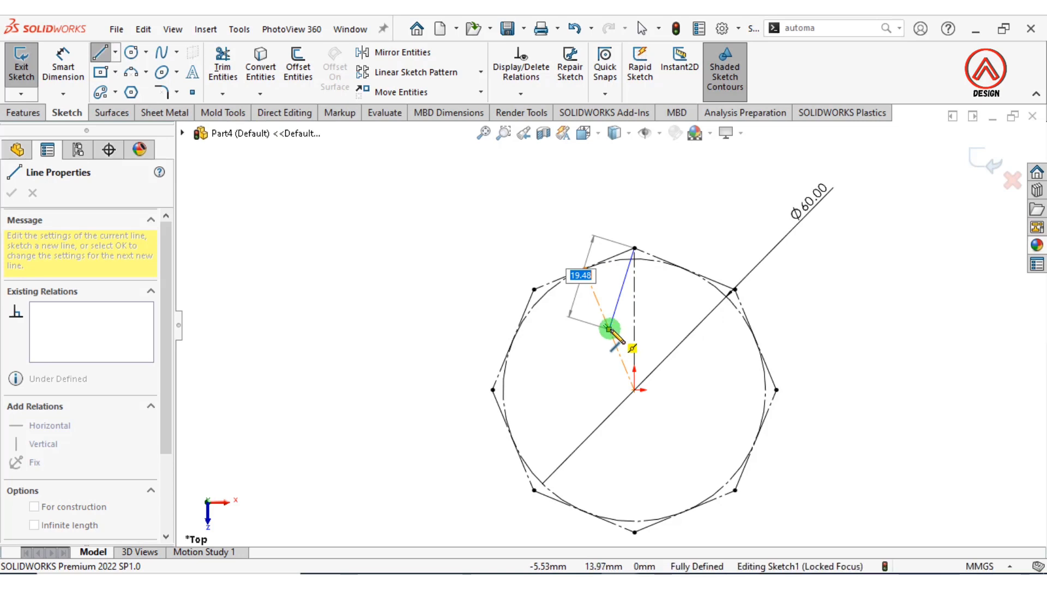
left_click(609, 330)
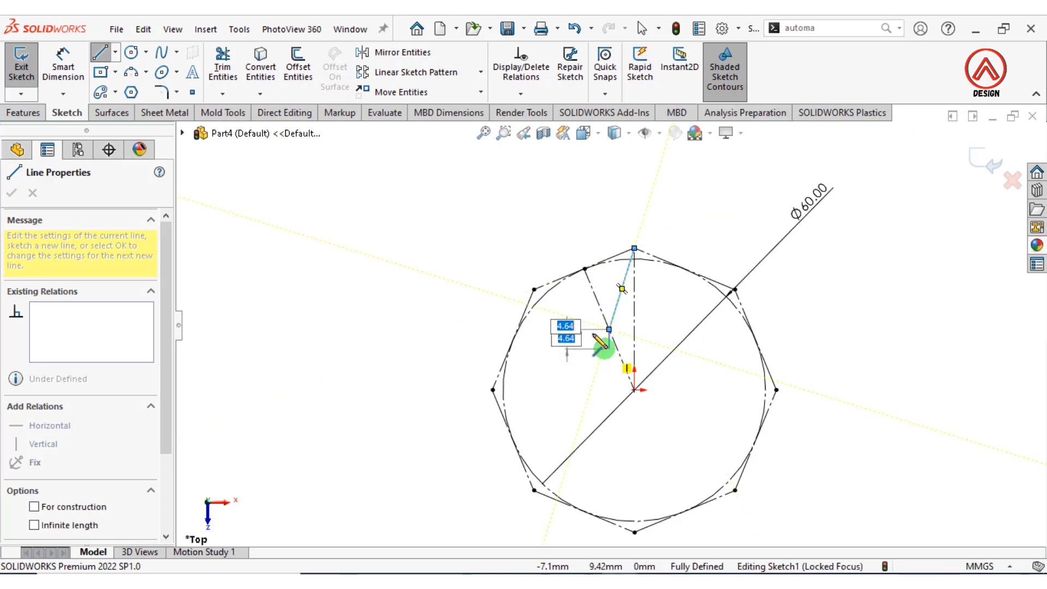
Step: Mirror the solid line about the vertical centerline to form one star point
left_click(403, 52)
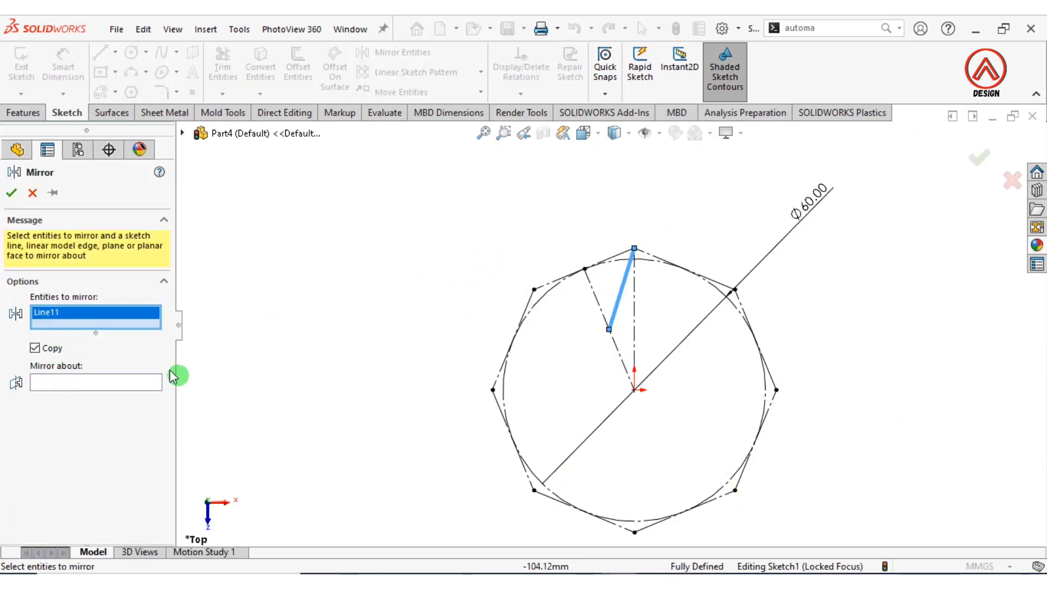
left_click(115, 384)
left_click(634, 334)
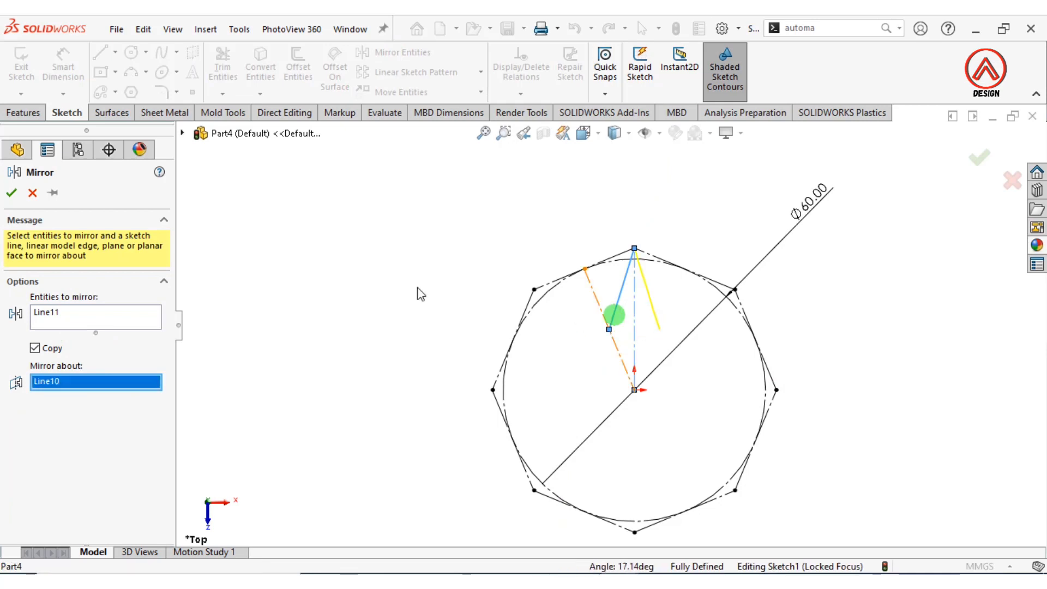
left_click(12, 194)
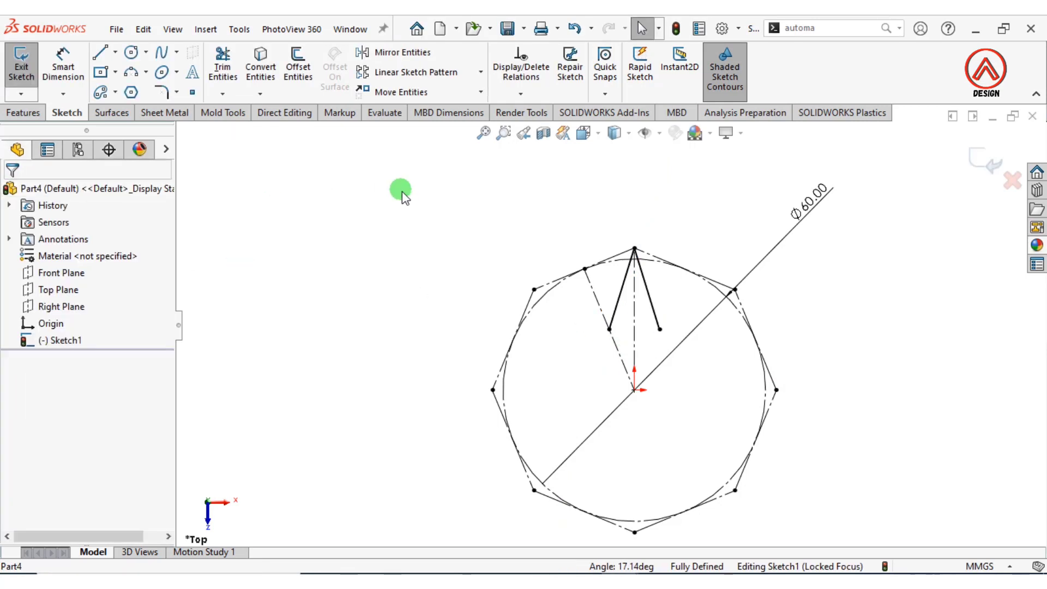
Step: Circular-pattern the two star-point lines around the origin with 8 equally spaced instances over 360 degrees, and exit the sketch
left_click(480, 72)
left_click(456, 111)
left_click(91, 234)
left_click(612, 358)
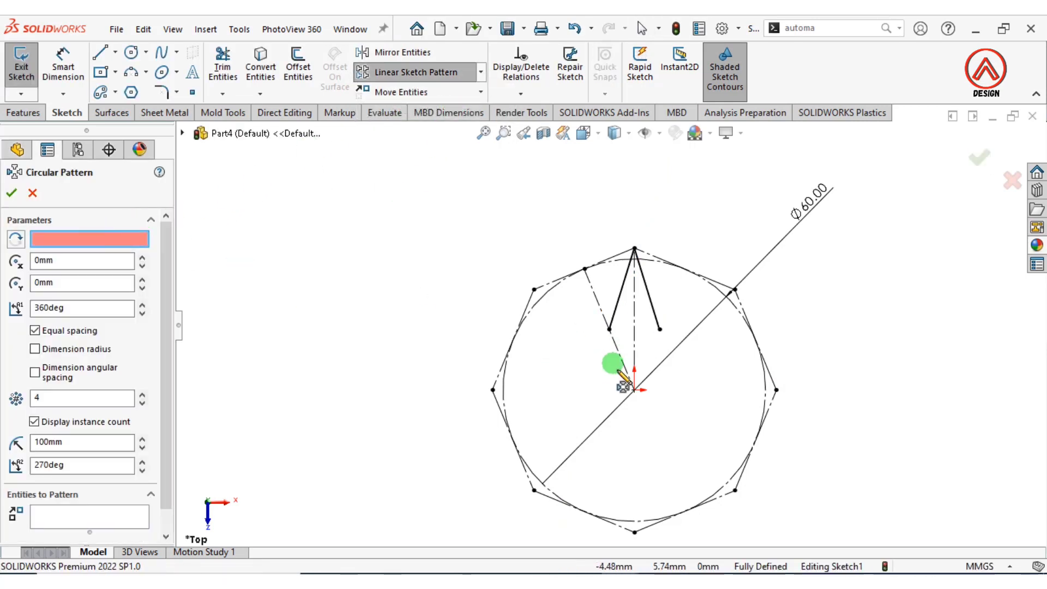
left_click(633, 389)
left_click(634, 390)
left_click(54, 517)
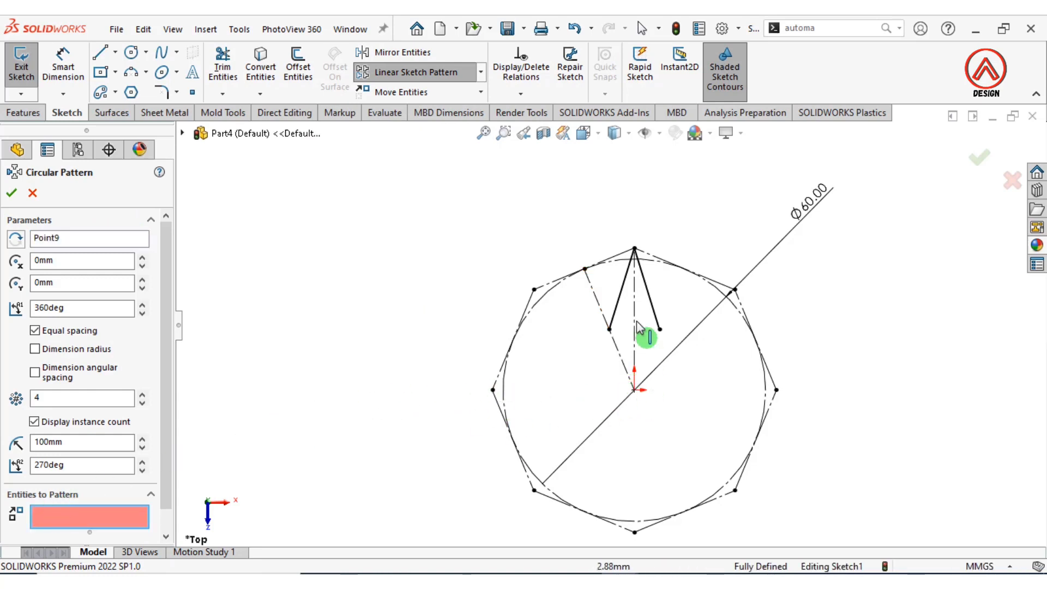
left_click(618, 304)
left_click(649, 301)
left_click(48, 404)
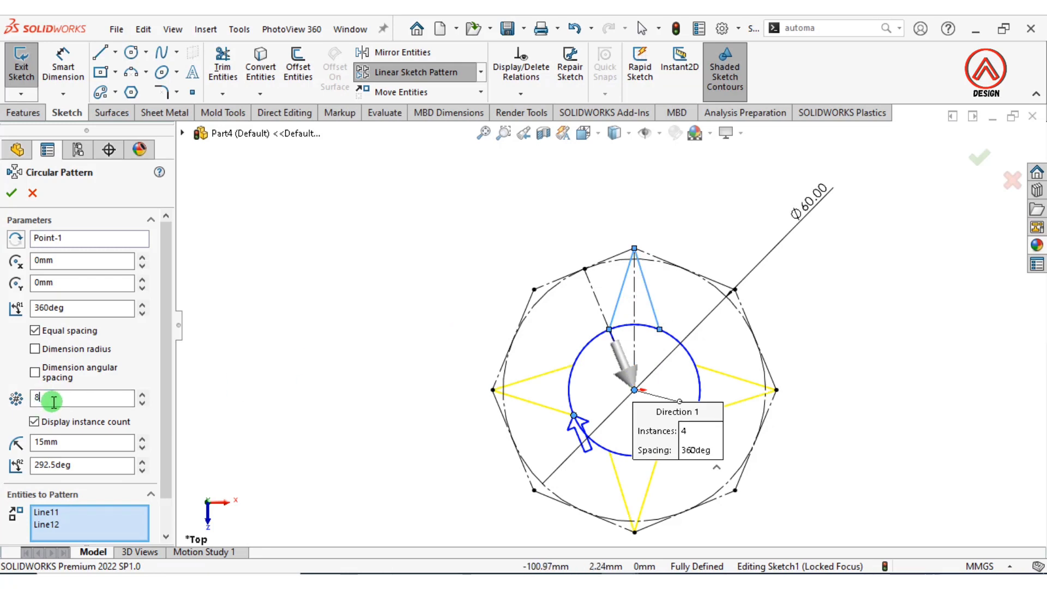
type("8")
left_click(12, 192)
left_click(417, 319)
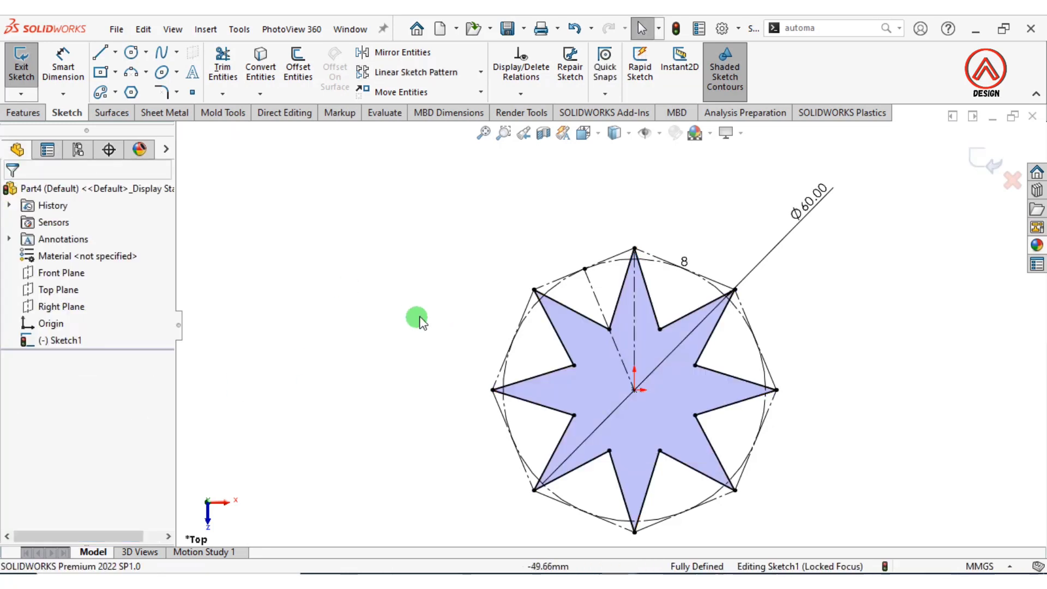
left_click(984, 159)
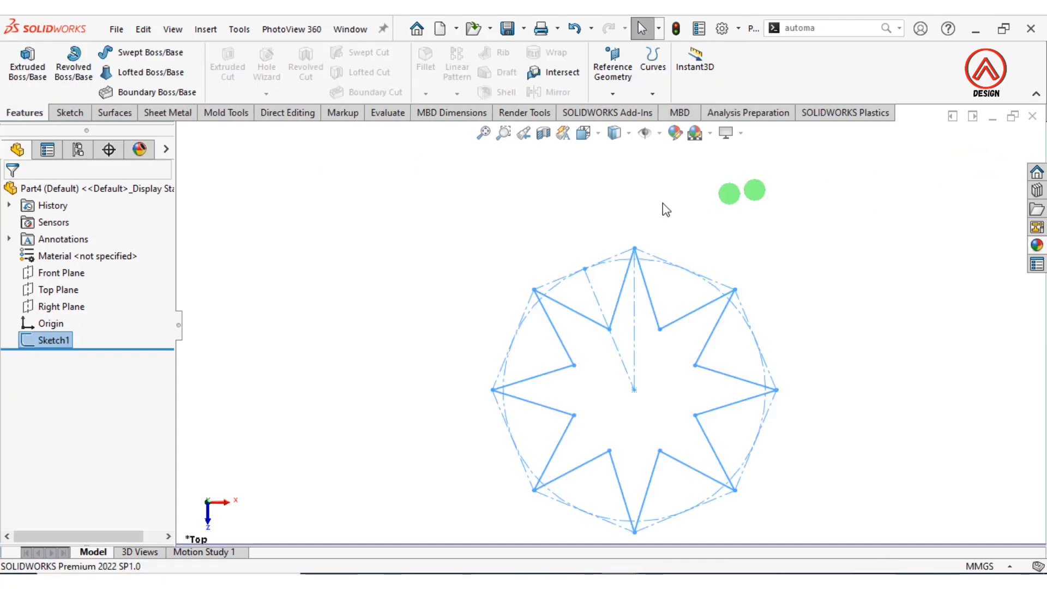
Step: Create a reference plane offset 5 mm from the Top Plane
left_click(63, 289)
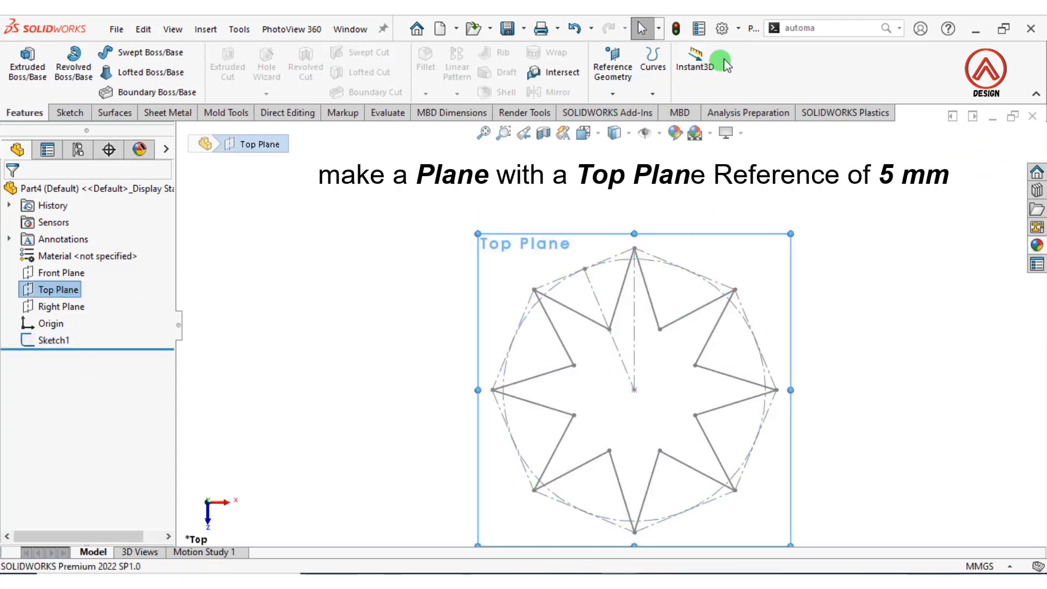
left_click(623, 73)
left_click(622, 107)
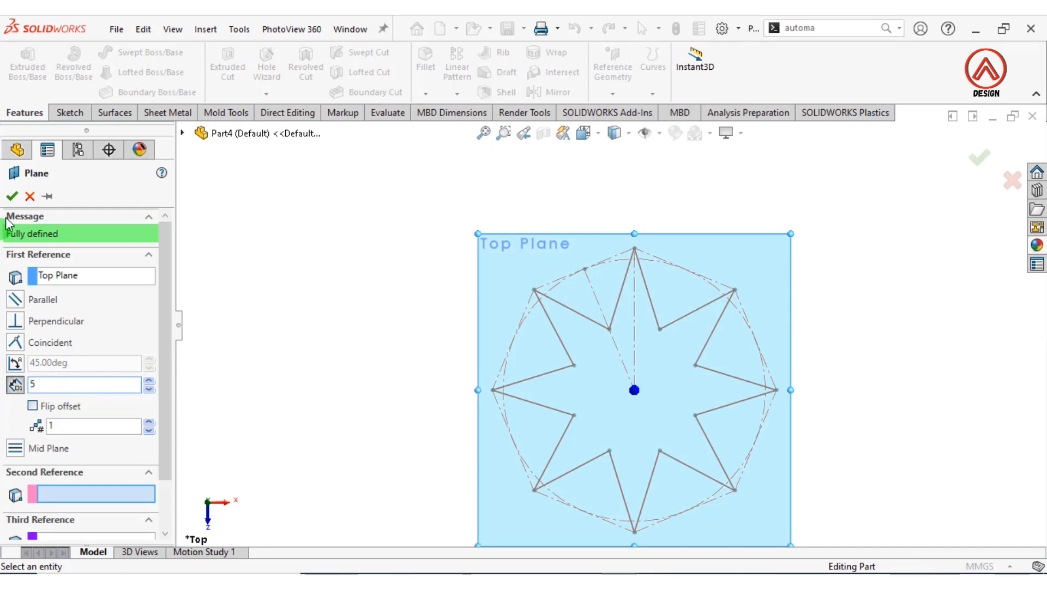
left_click(11, 197)
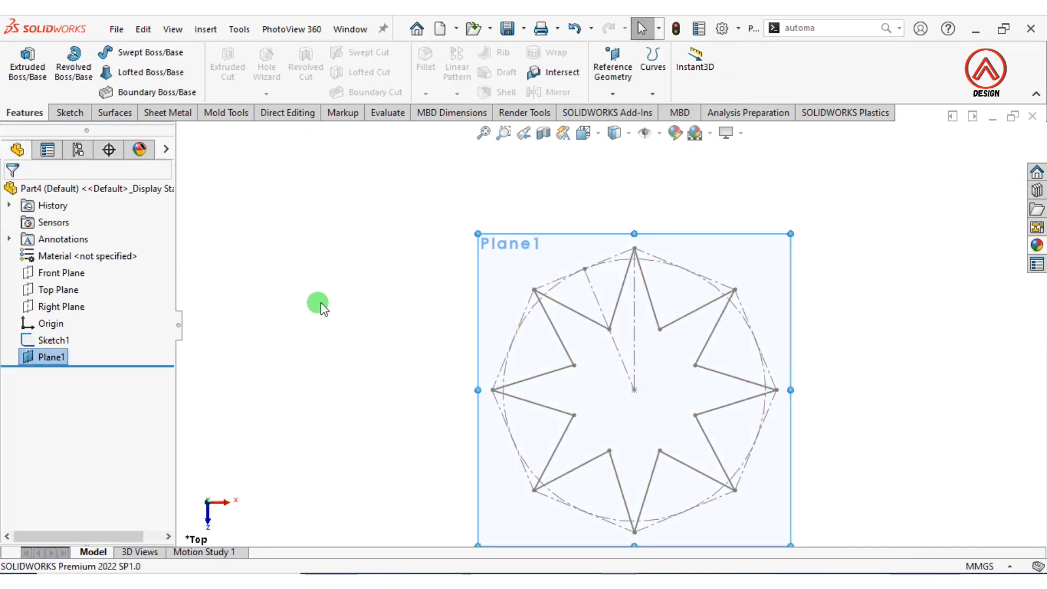
Step: Sketch a single point at the origin on the offset plane and exit the sketch
left_click(708, 257)
left_click(778, 211)
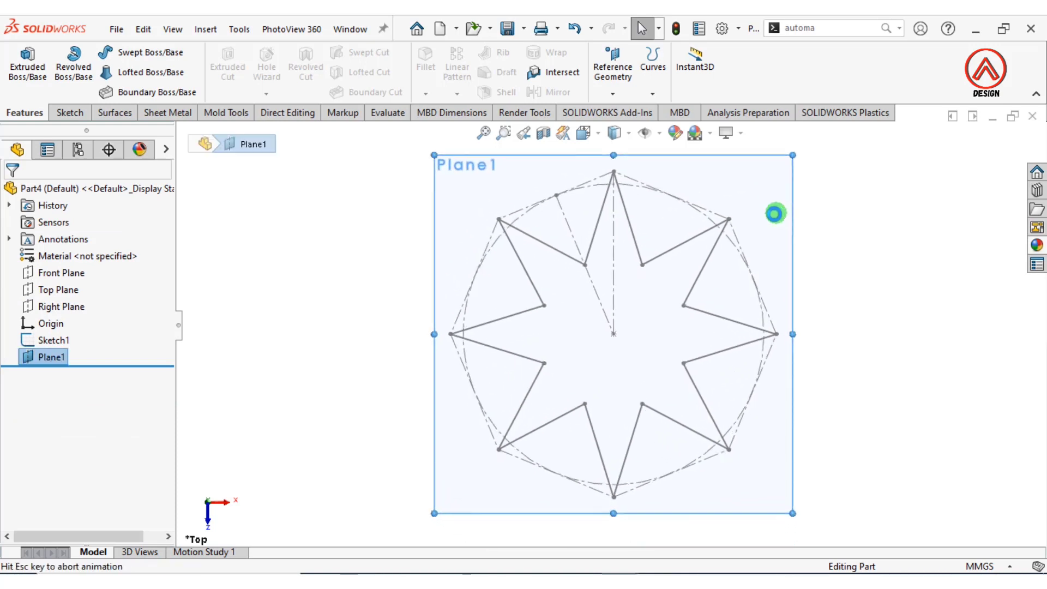
left_click(192, 92)
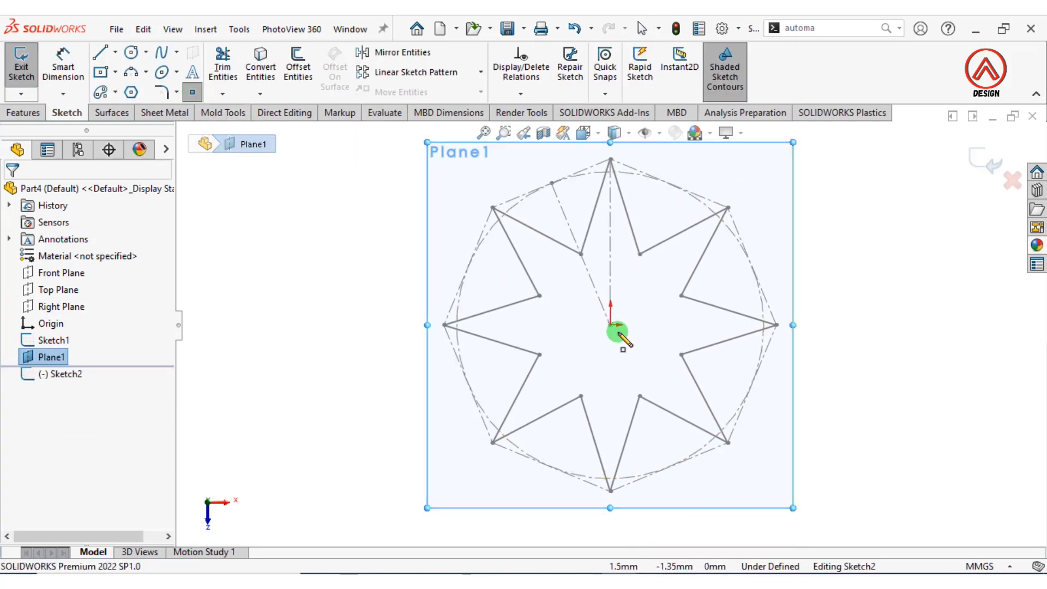
left_click(610, 325)
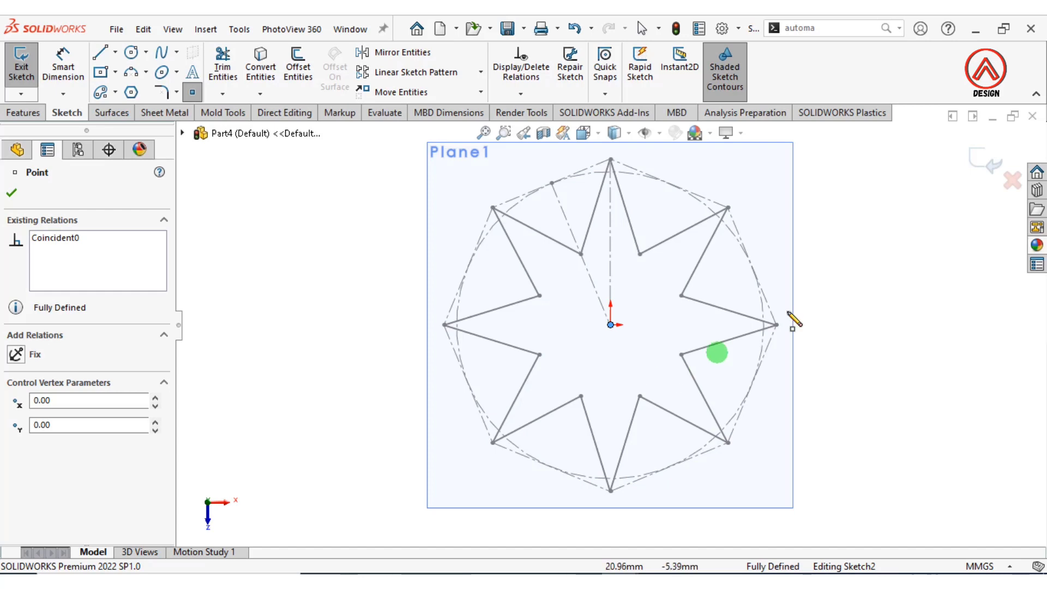
left_click(984, 159)
Step: Loft a solid from the star sketch to the point on the offset plane
mouse_move(686, 359)
middle_mouse_down()
mouse_move(745, 252)
mouse_move(727, 309)
mouse_move(703, 332)
middle_mouse_up()
left_click(786, 276)
left_click(874, 231)
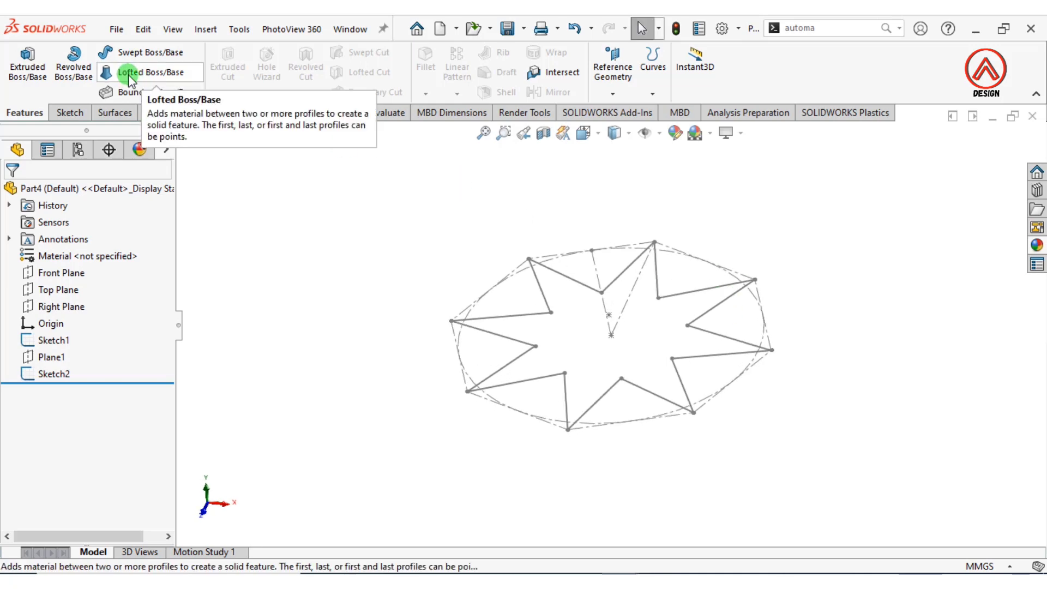
left_click(130, 74)
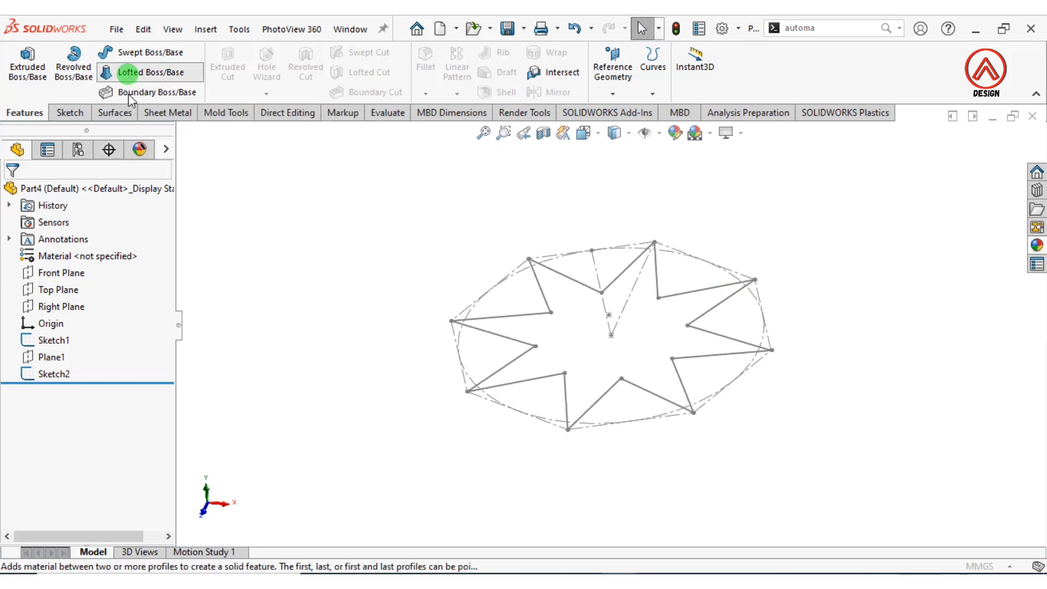
left_click(524, 382)
left_click(609, 315)
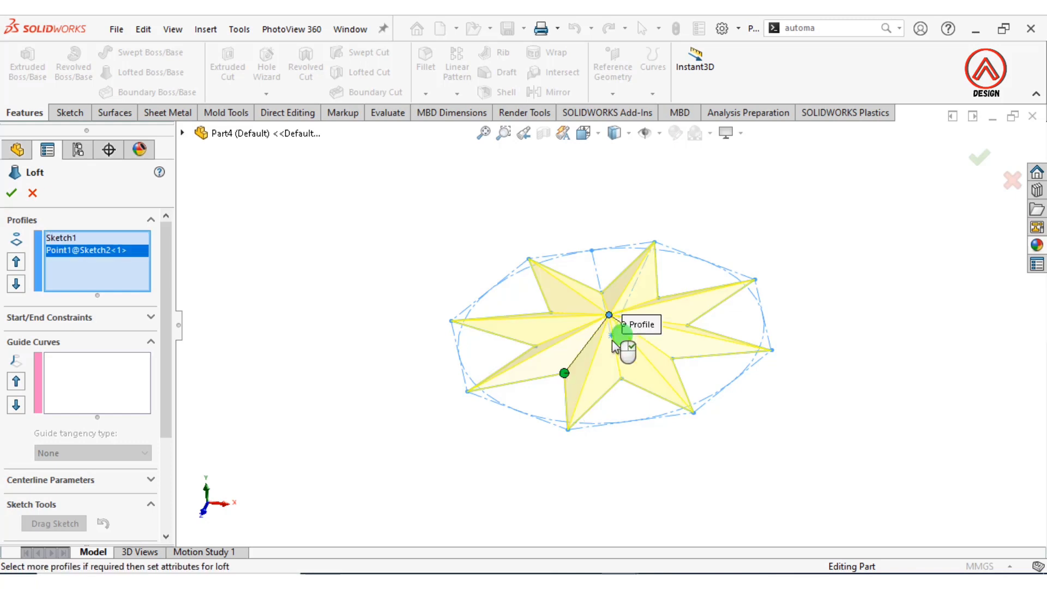
left_click_drag(164, 363, 187, 332)
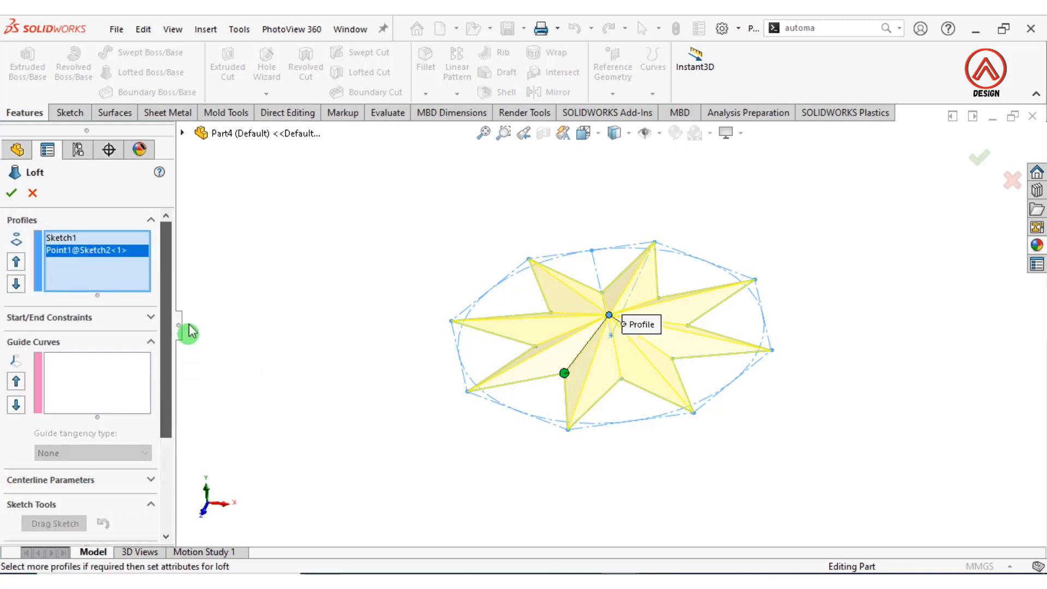
left_click(12, 193)
scroll(790, 341, "down", 2)
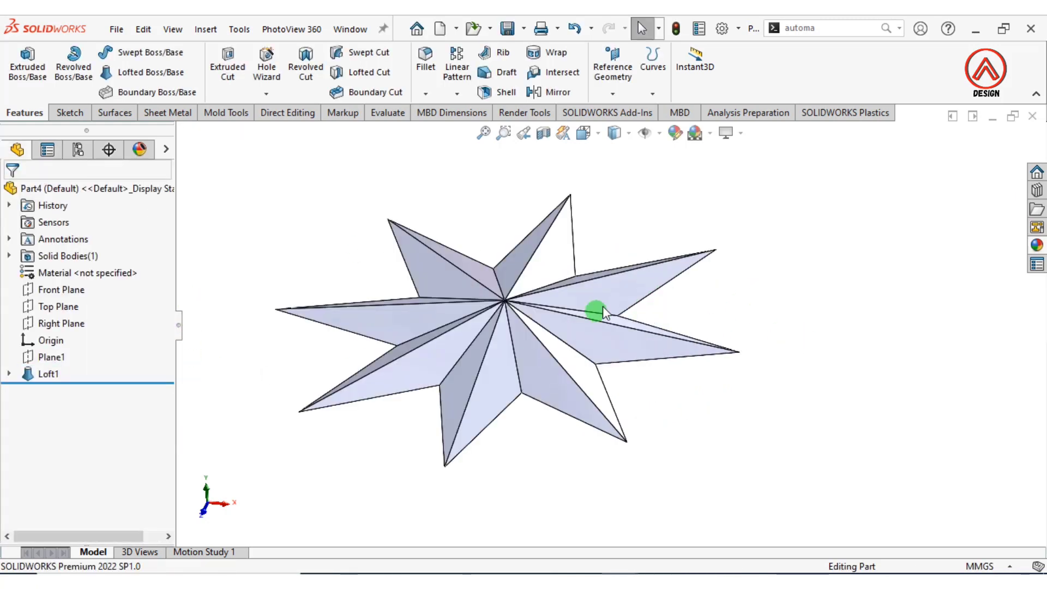
Step: Fillet all 16 ridge and valley edges meeting at the star's apex with a 1 mm radius
left_click(515, 349)
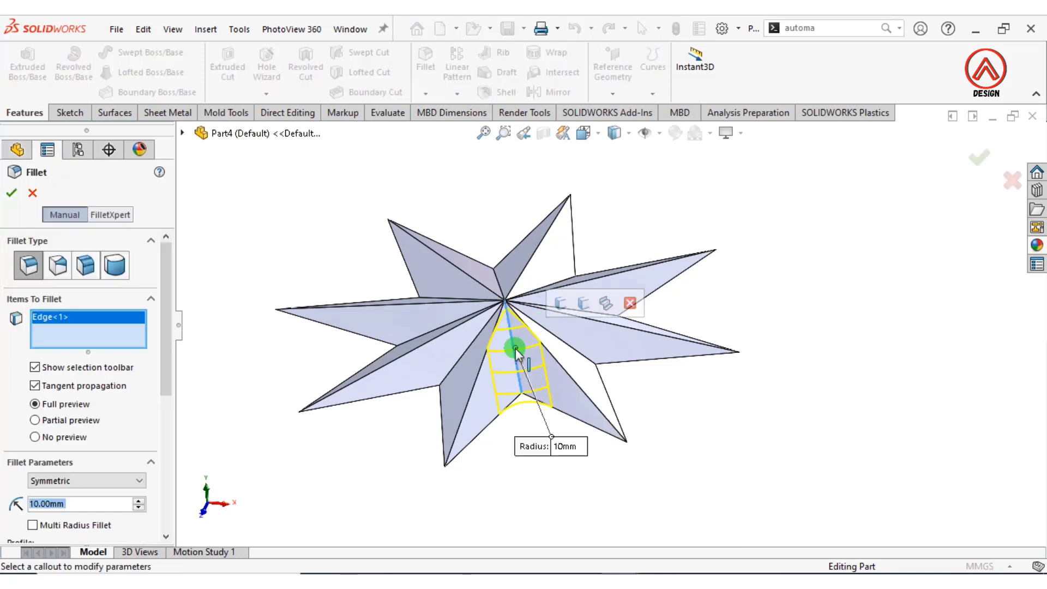
left_click(559, 307)
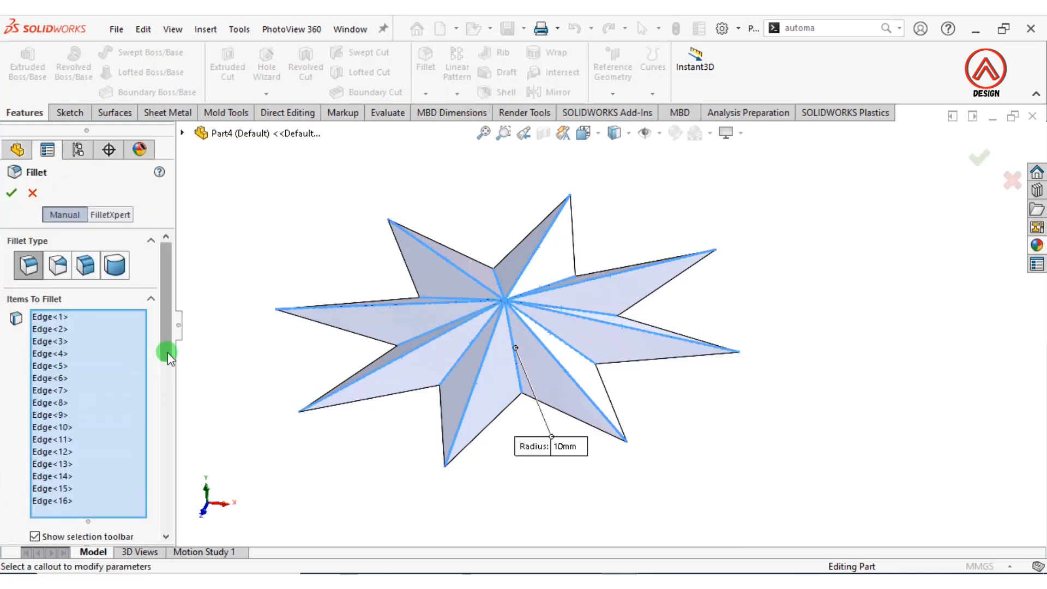
left_click_drag(164, 350, 159, 456)
scroll(84, 408, "down", 2)
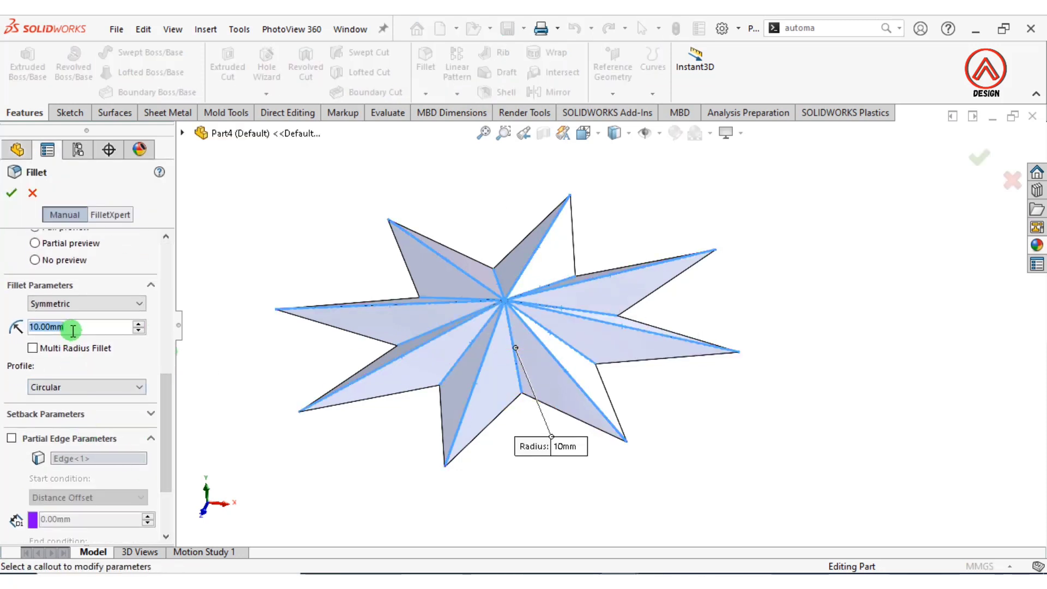
type("1")
key("Return")
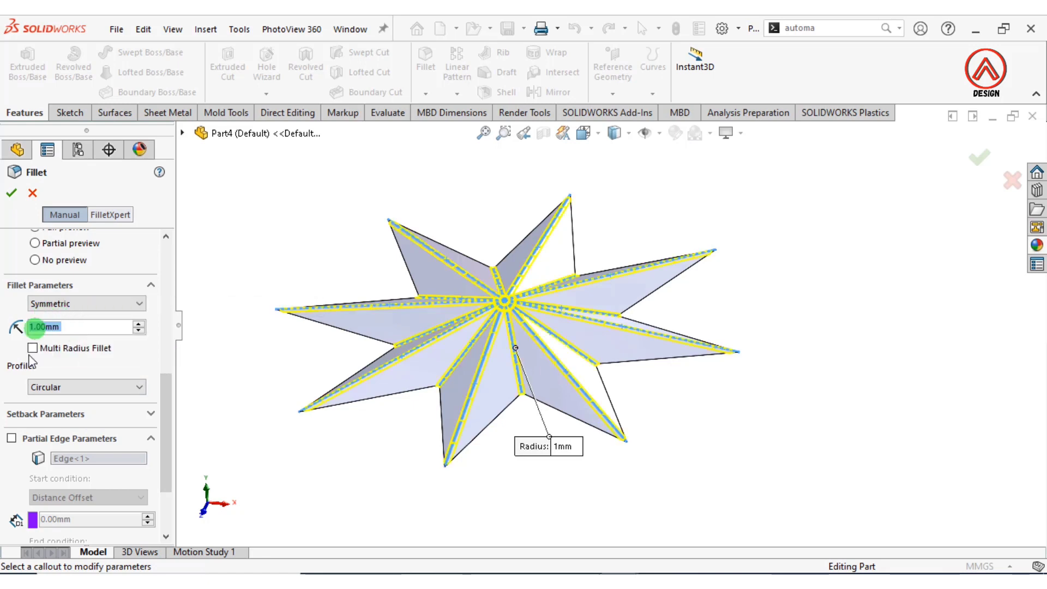
left_click(11, 194)
Step: Mirror the filleted star body about the Top Plane with the solids merged
left_click(460, 99)
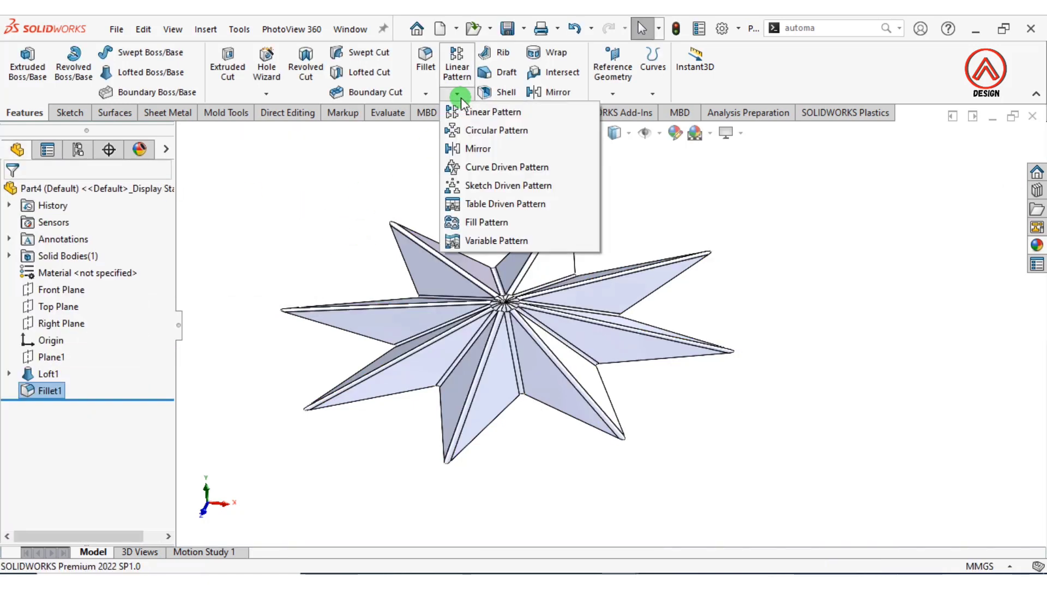
left_click(463, 147)
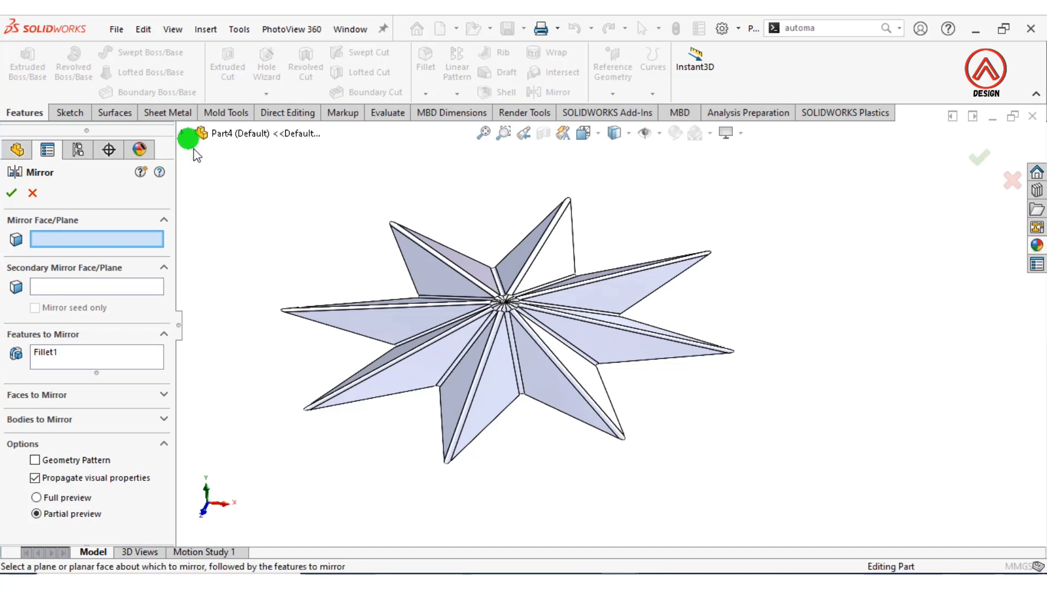
left_click(184, 134)
left_click(246, 252)
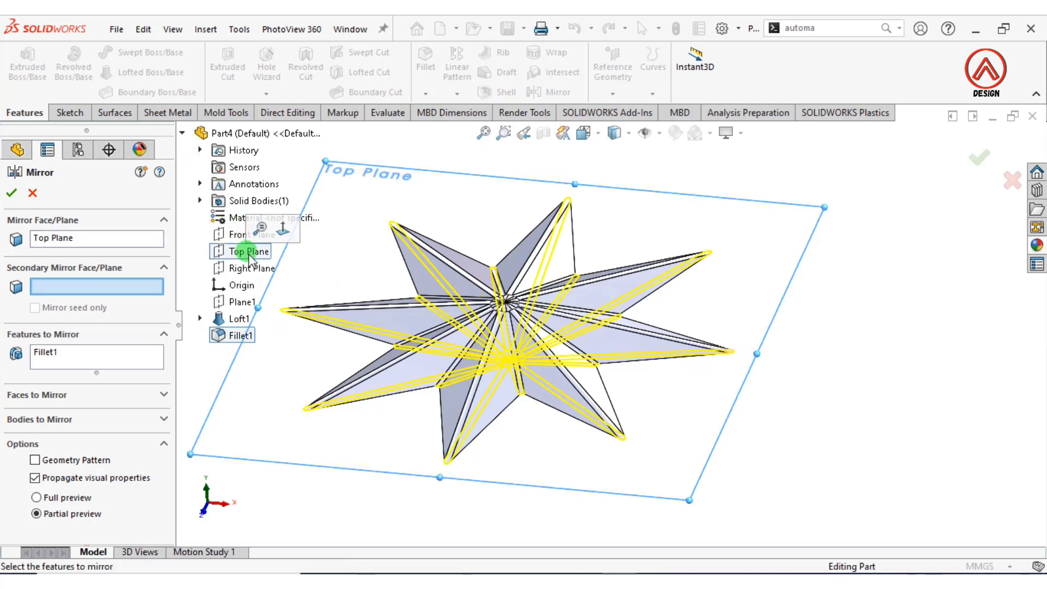
middle_click_drag(539, 295, 676, 410)
left_click(49, 419)
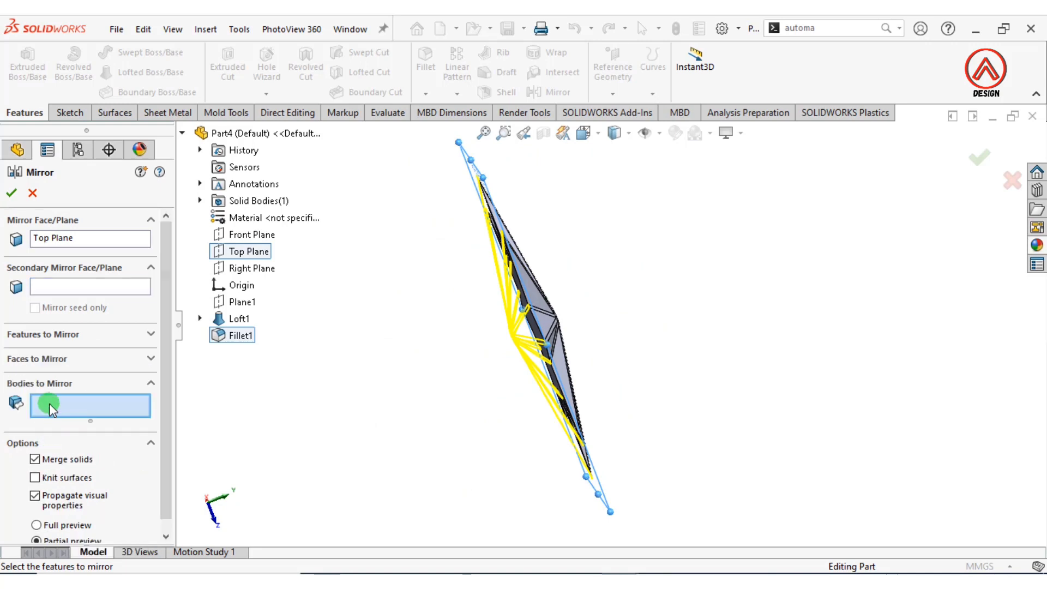
left_click(513, 343)
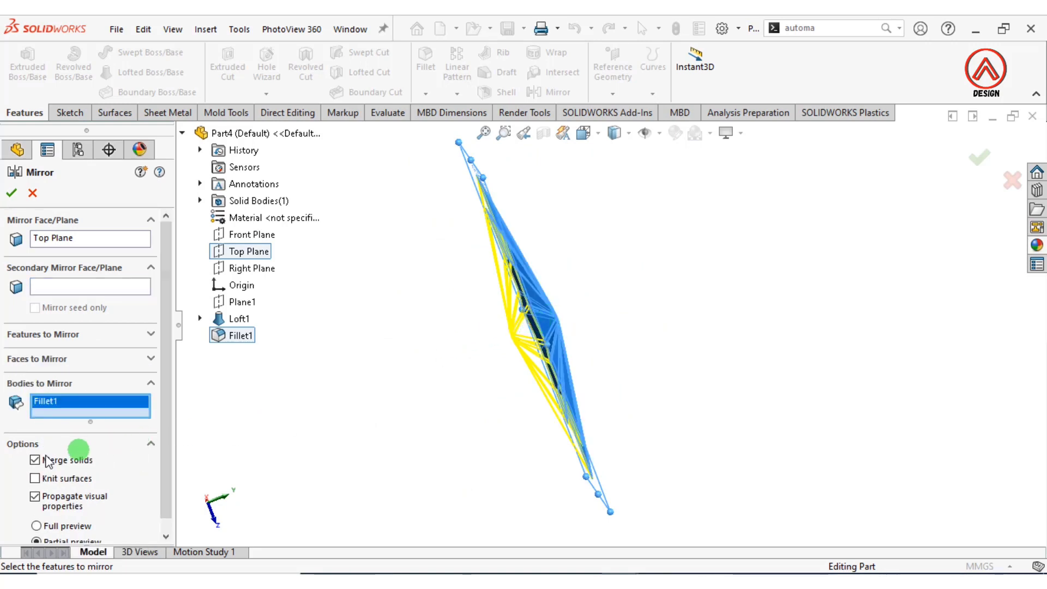
left_click(14, 198)
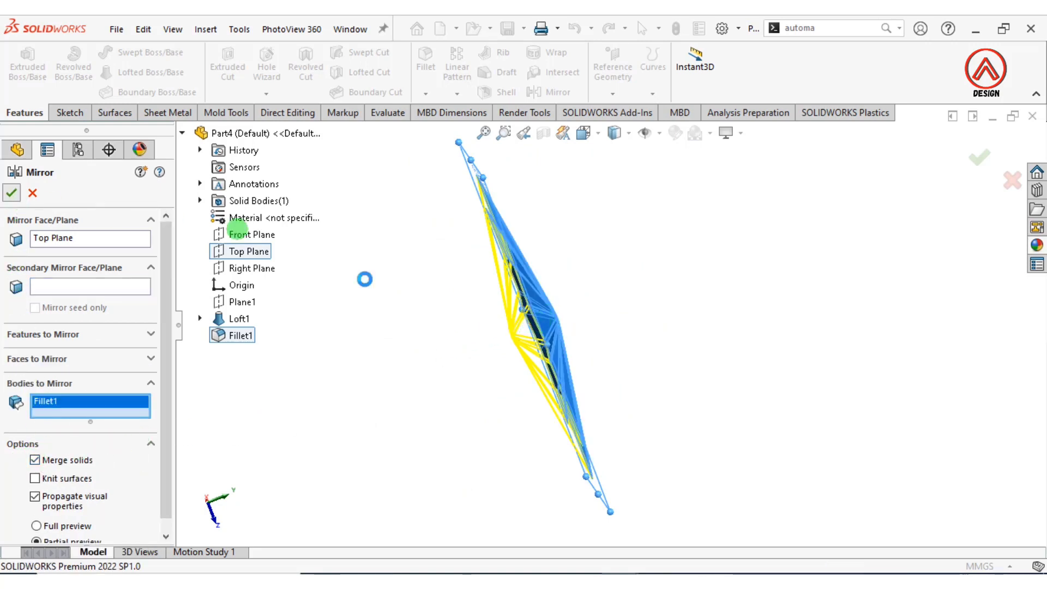
Step: Fillet the star's outer perimeter edge with a 0.5 mm radius, using tangent propagation
middle_click_drag(652, 290, 557, 229)
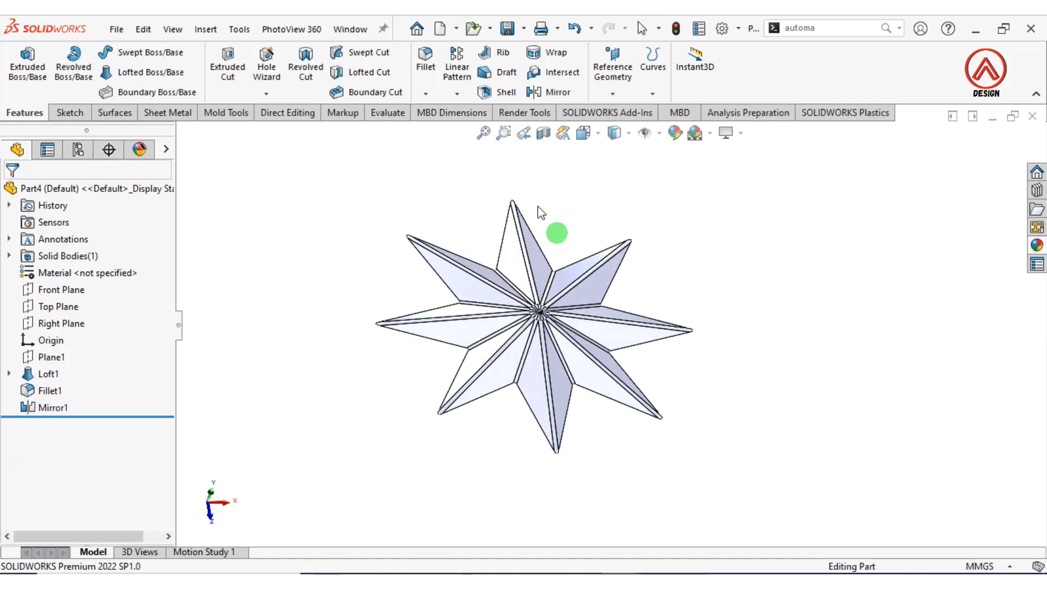
left_click(425, 60)
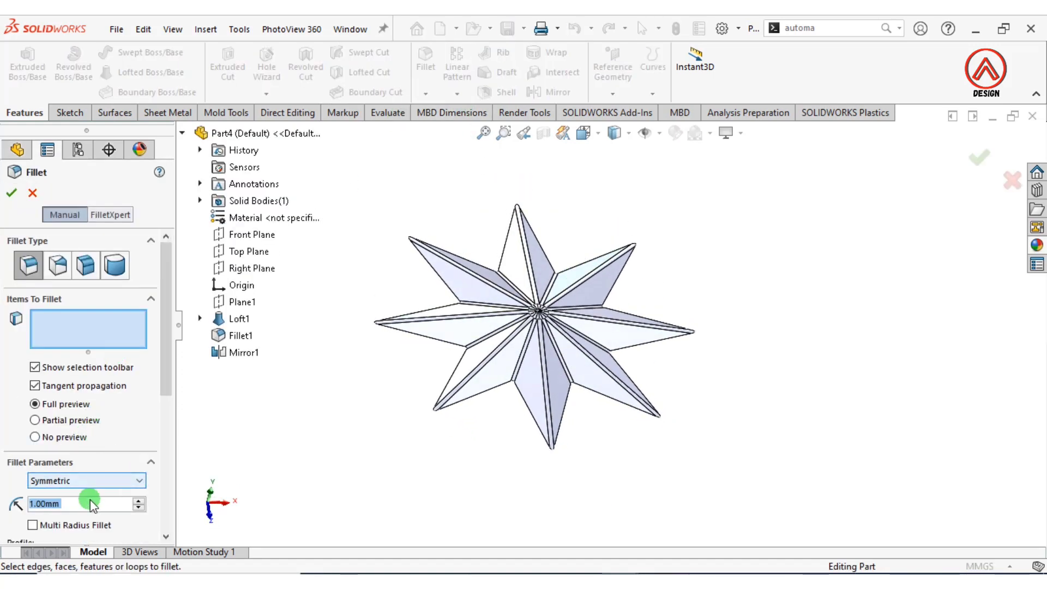
type("1")
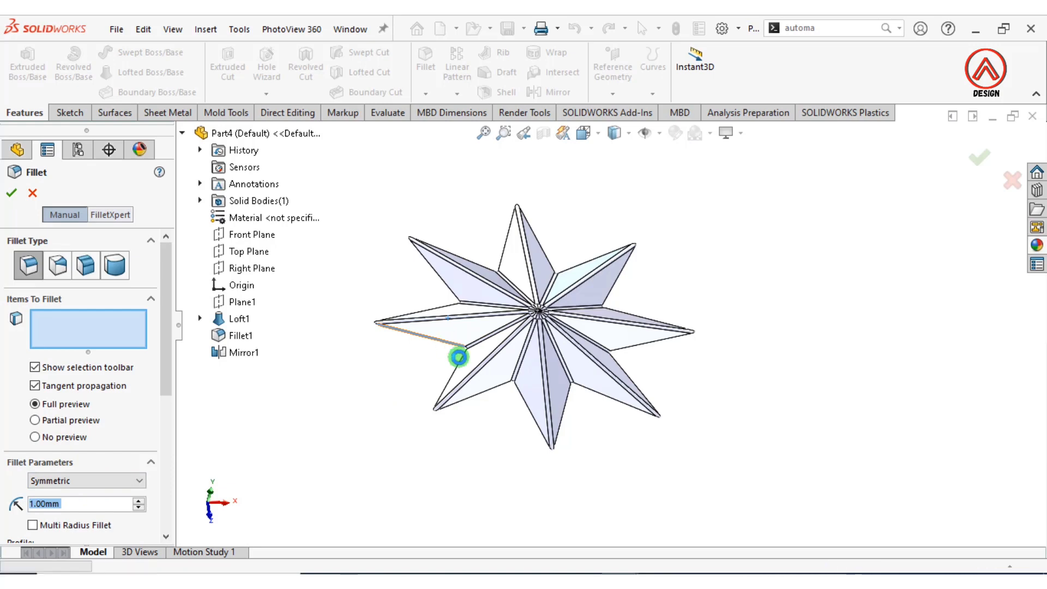
left_click(457, 344)
type("0.5")
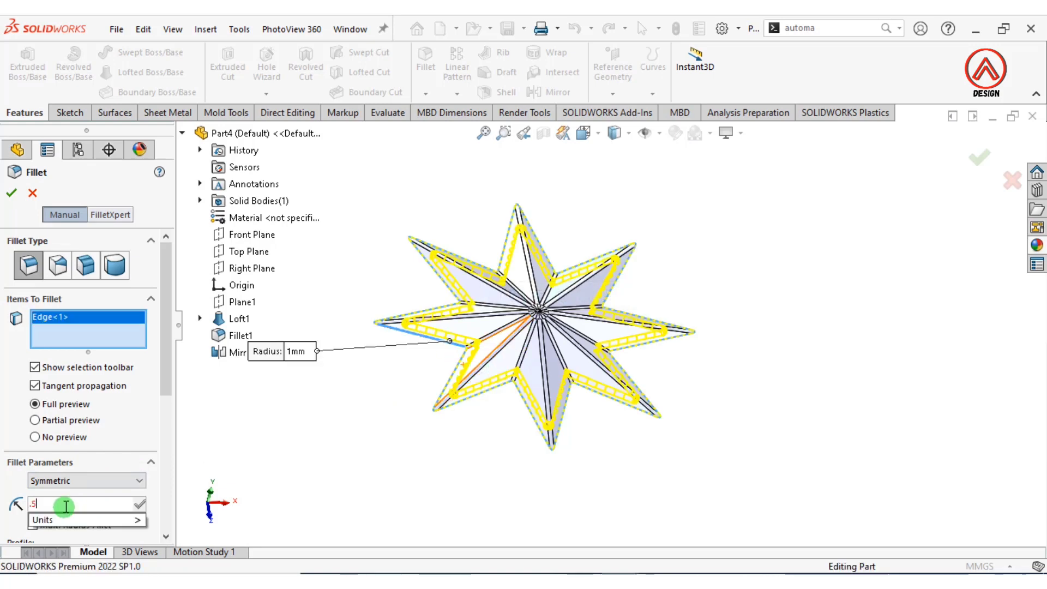
key("Return")
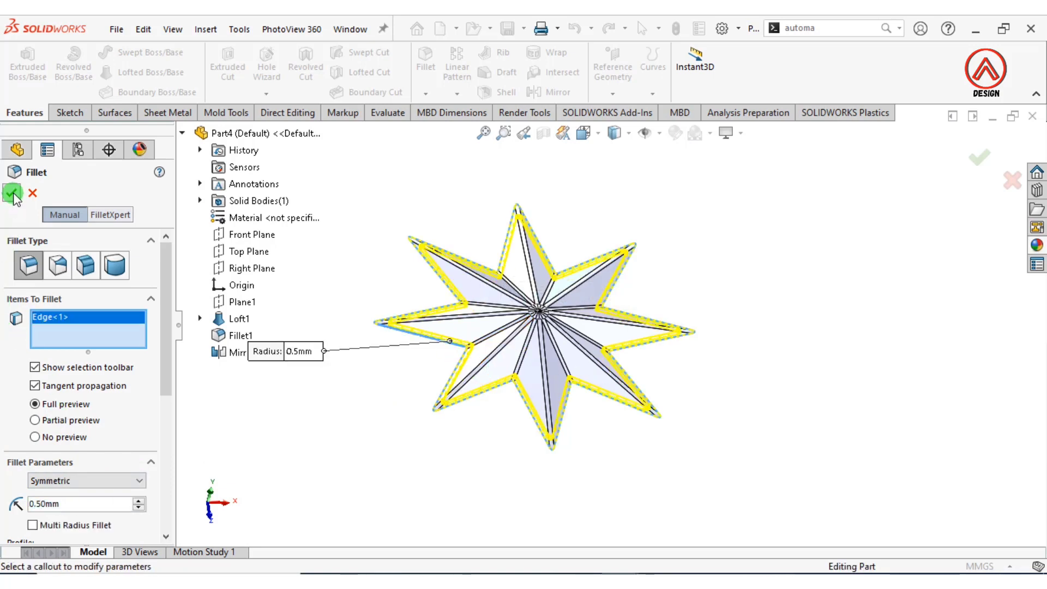
left_click(13, 193)
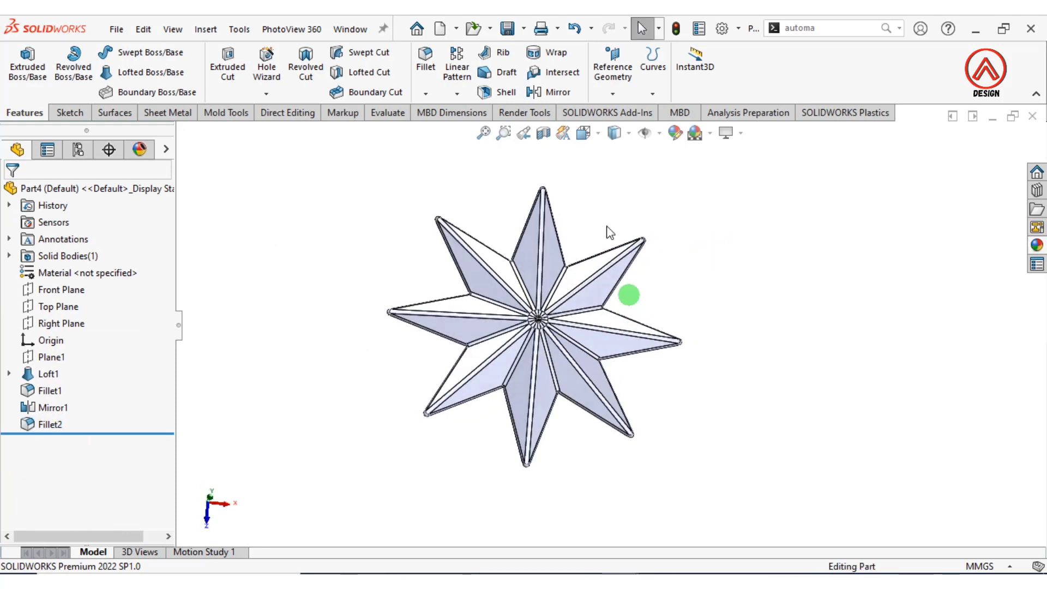
Step: Create one copy of the star body rotated 22.5 degrees about the Y axis with Move/Copy Body
left_click(583, 132)
left_click(523, 311)
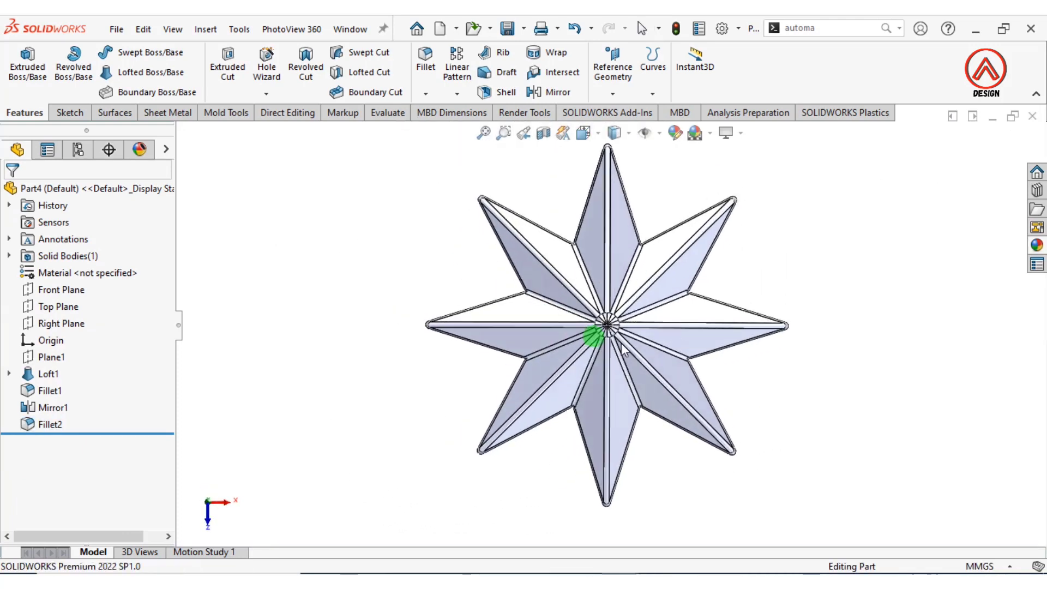
scroll(623, 346, "up", 2)
scroll(736, 324, "down", 2)
scroll(704, 314, "up", 1)
scroll(769, 319, "down", 1)
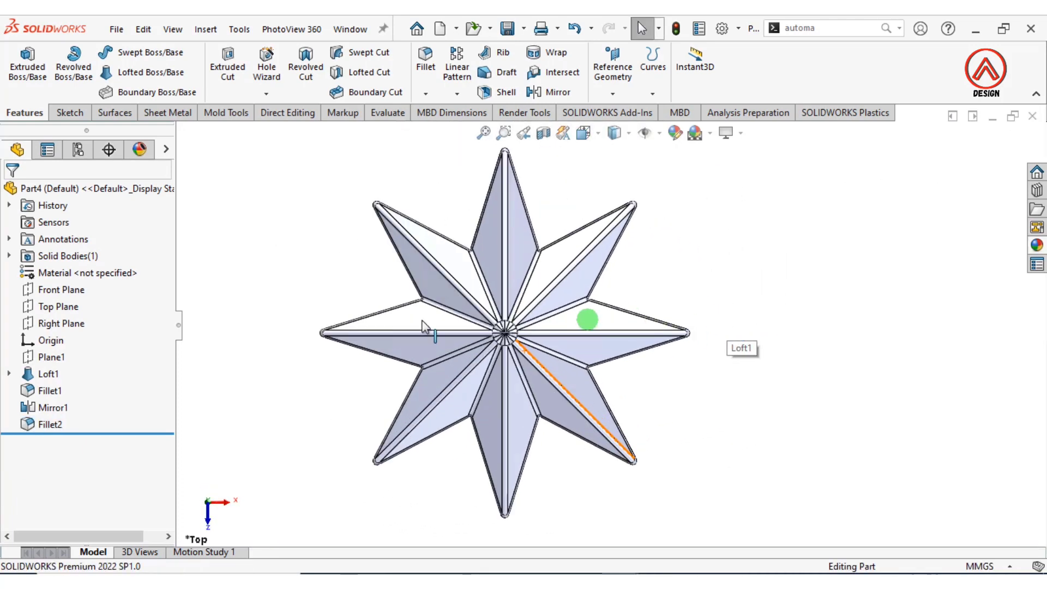
left_click(217, 31)
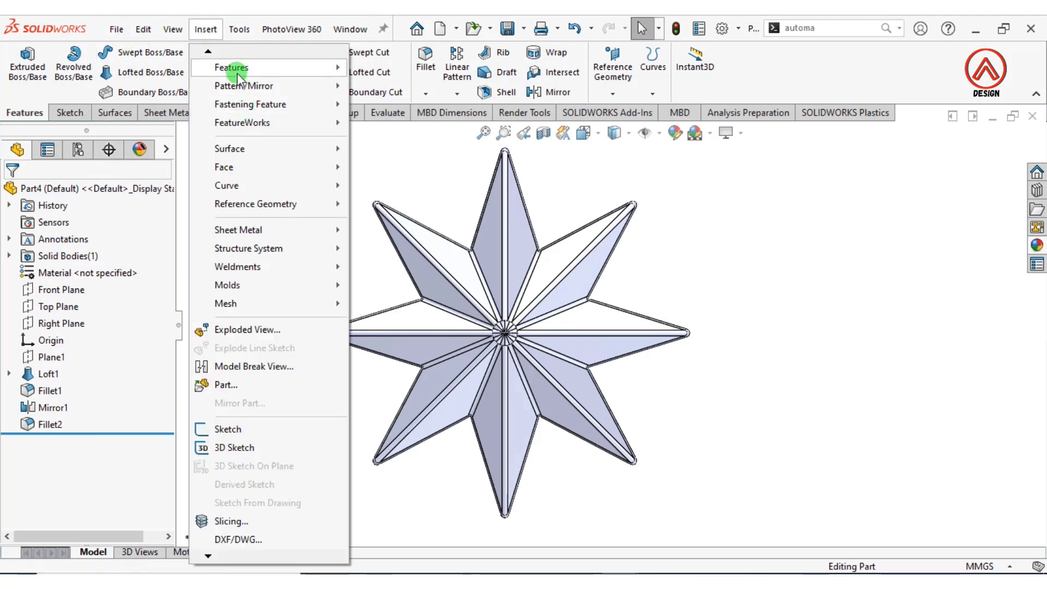
mouse_move(241, 68)
left_click(398, 478)
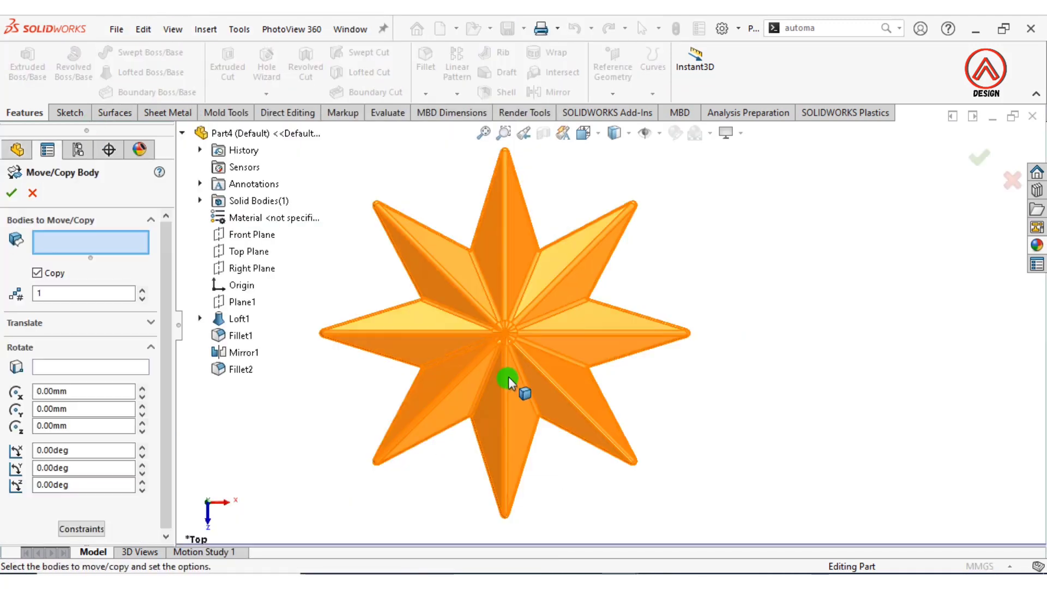
left_click(508, 376)
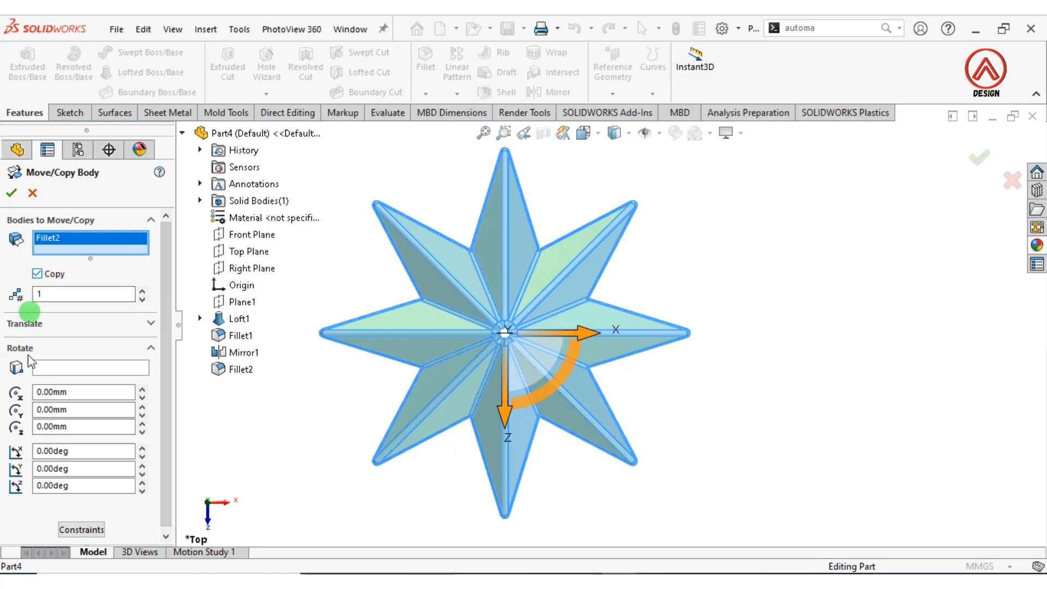
left_click(88, 469)
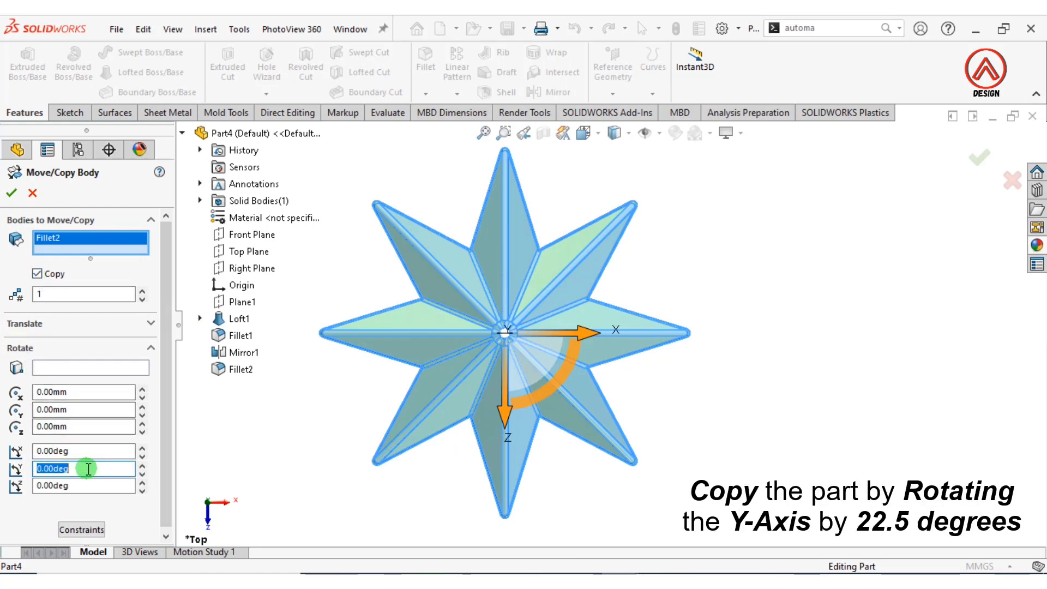
type("22.5")
key("Return")
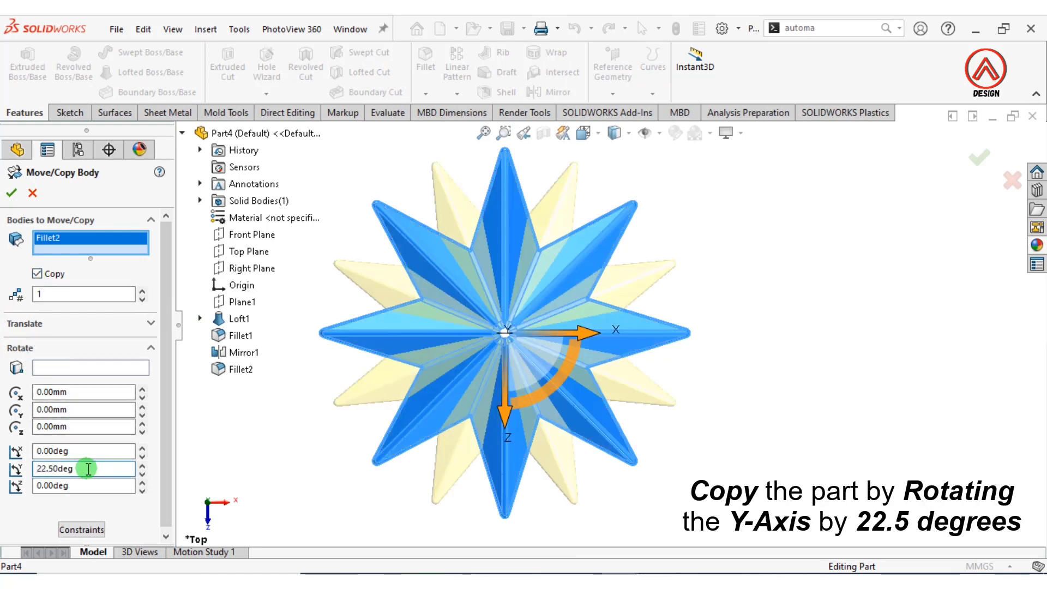
left_click(11, 192)
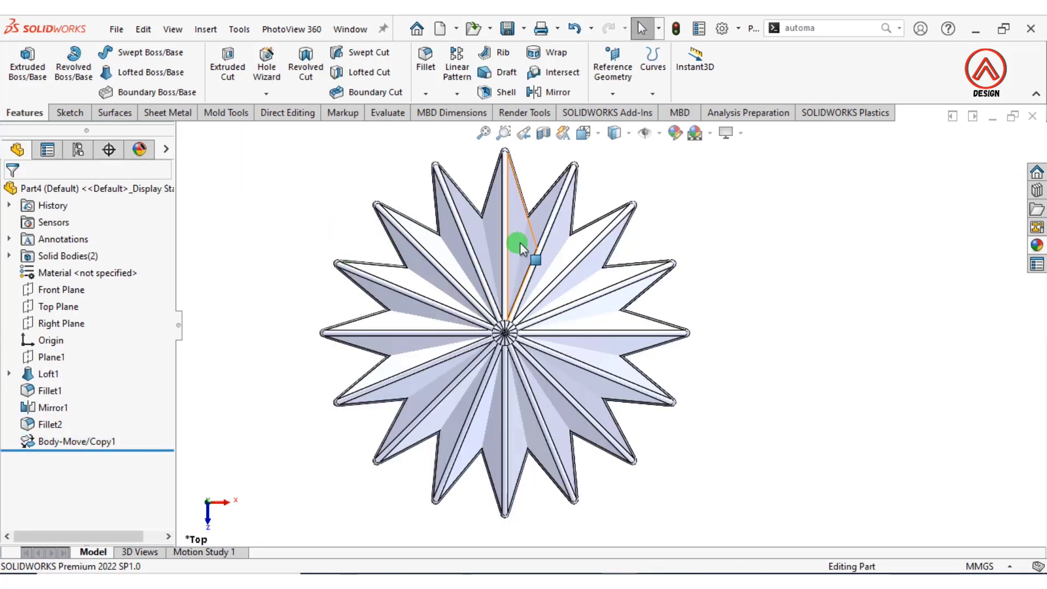
Step: Apply a red color appearance to the original star body
left_click(514, 219)
left_click(653, 151)
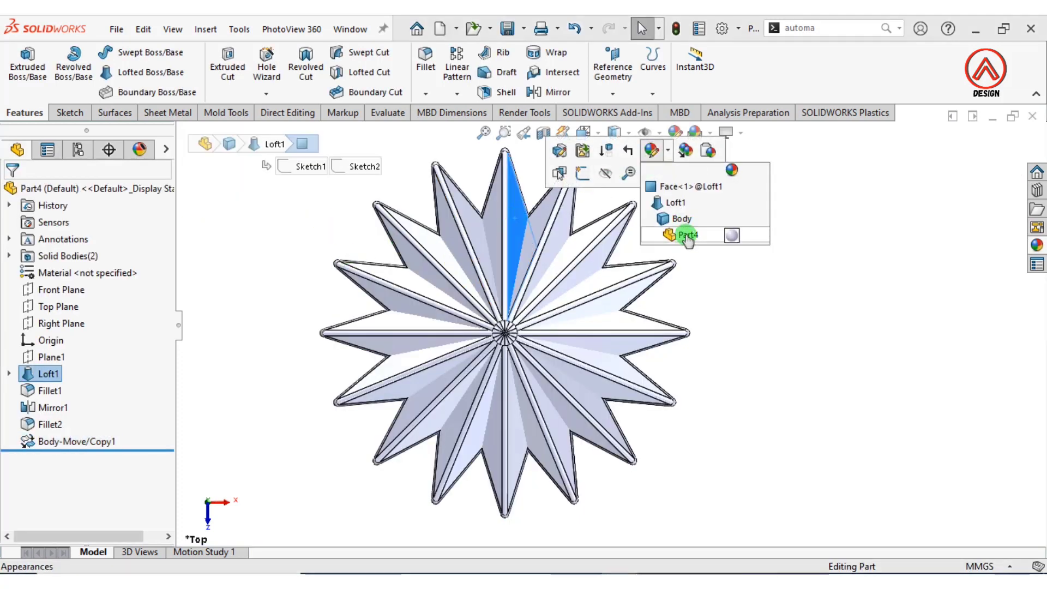
left_click(682, 220)
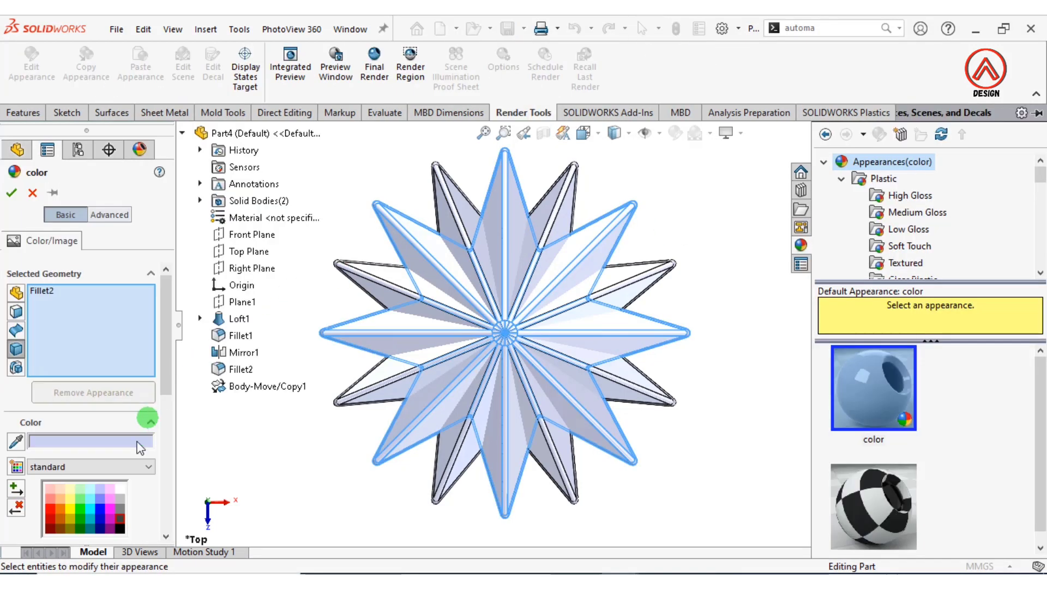
left_click(50, 510)
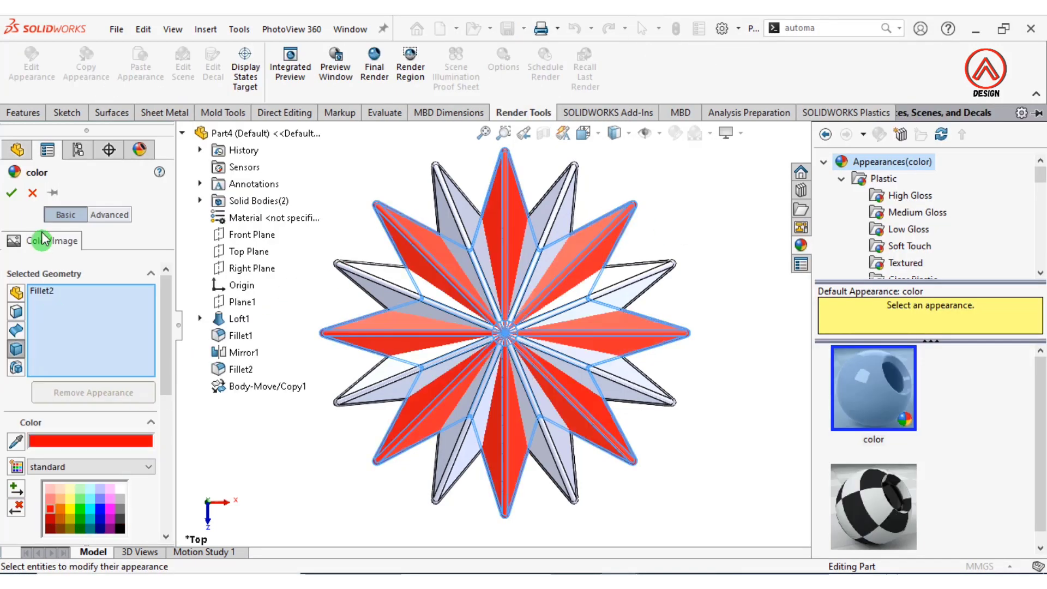
left_click(12, 193)
Step: Apply a dark gray color appearance to the rotated copy of the star body
left_click(467, 213)
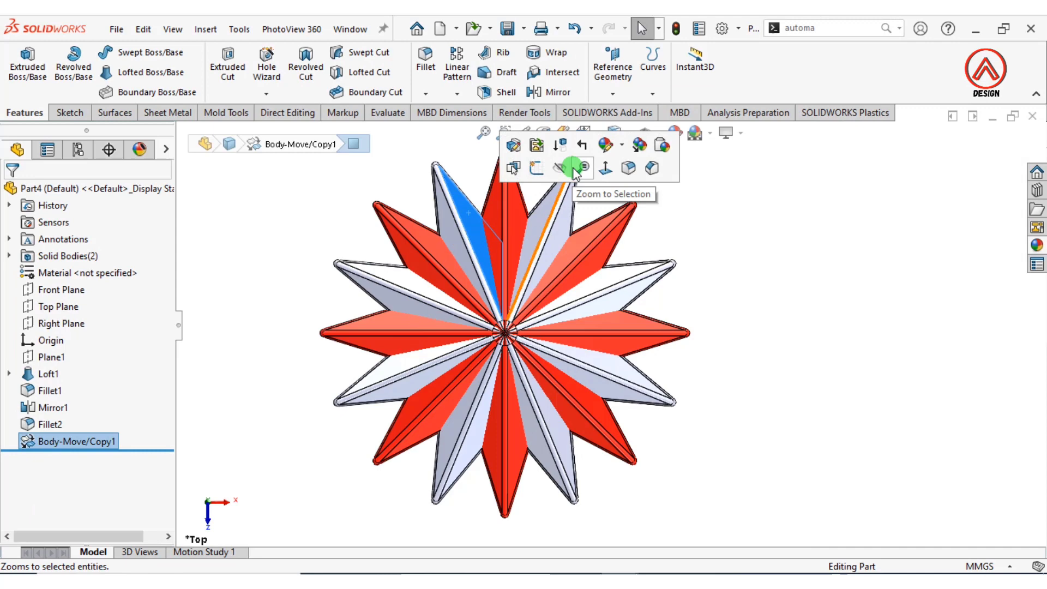
left_click(605, 151)
left_click(687, 220)
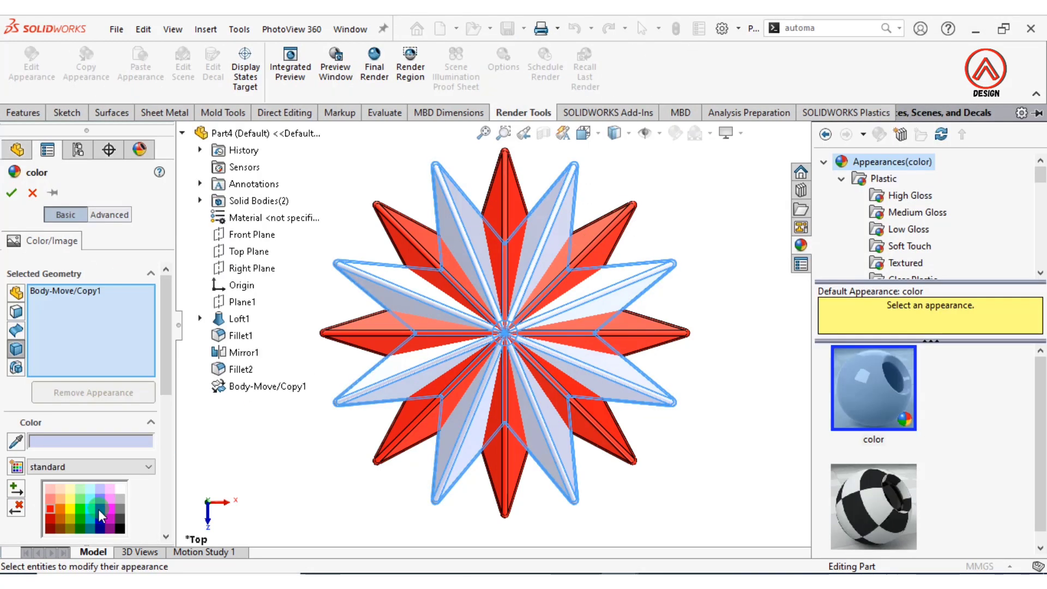
left_click(121, 525)
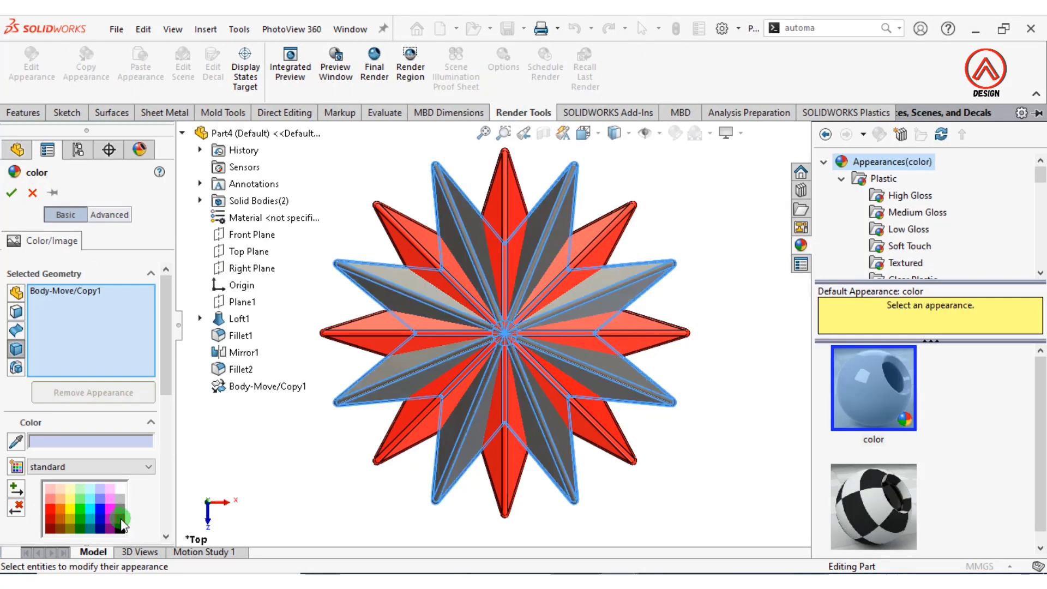
left_click(11, 193)
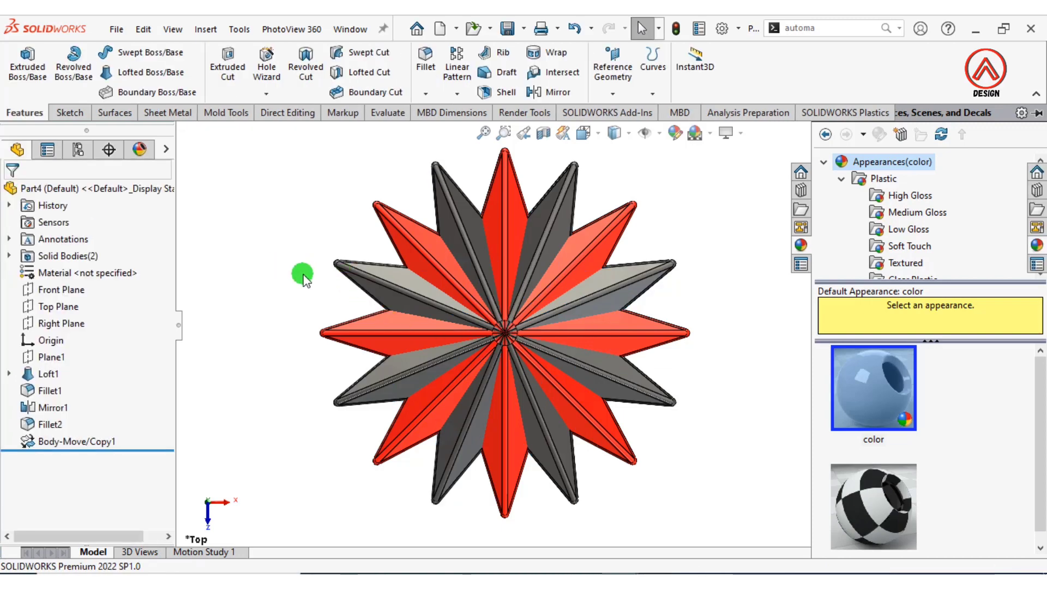
Step: Scale the dark gray rotated star body about the origin without uniform scaling, using factors X 0.9, Y 1 and Z 0.9
left_click(221, 28)
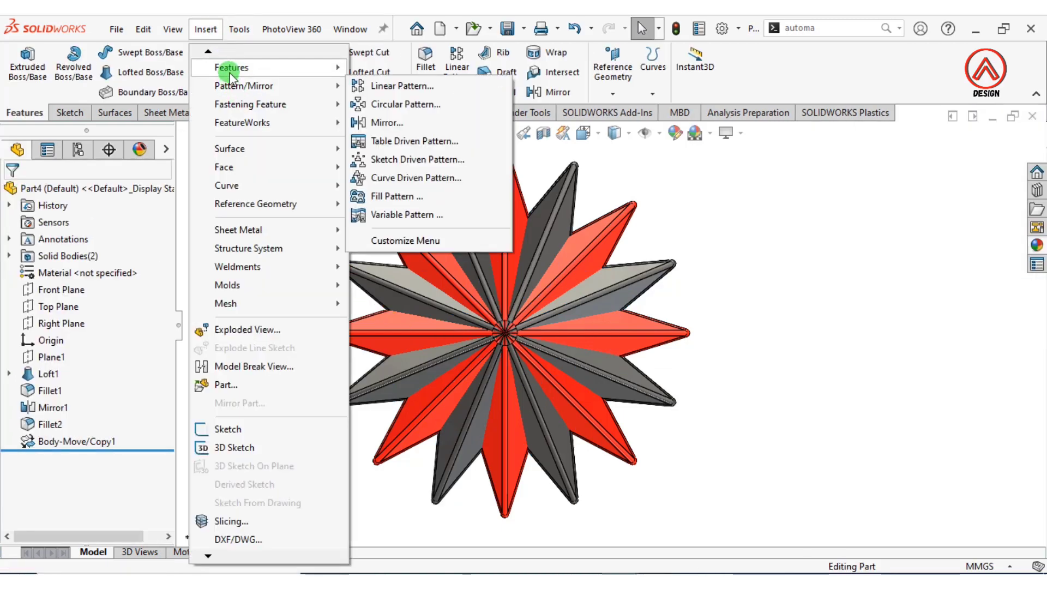
mouse_move(246, 67)
left_click(385, 250)
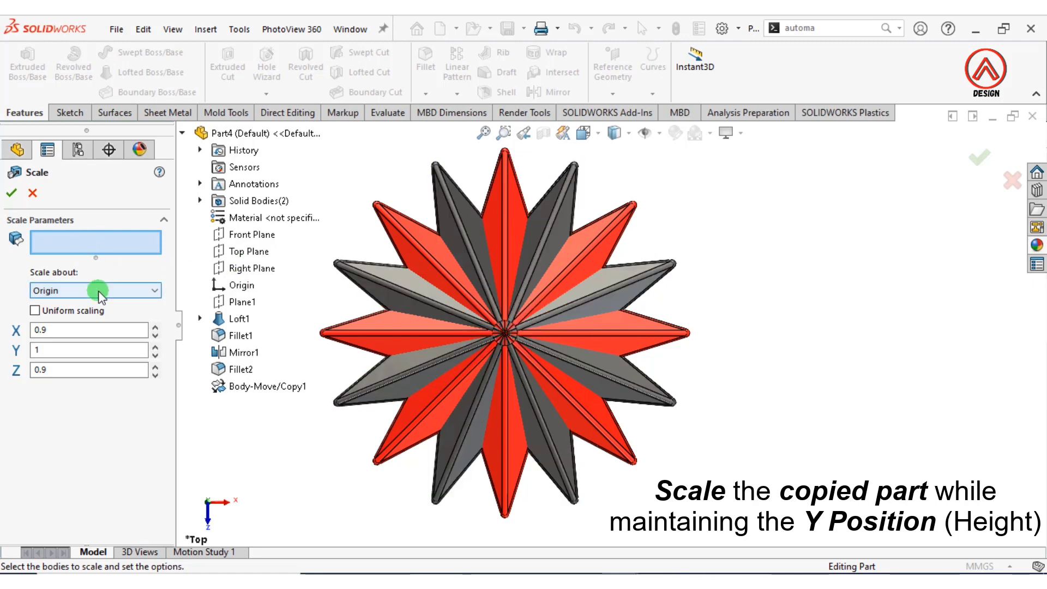
left_click(394, 271)
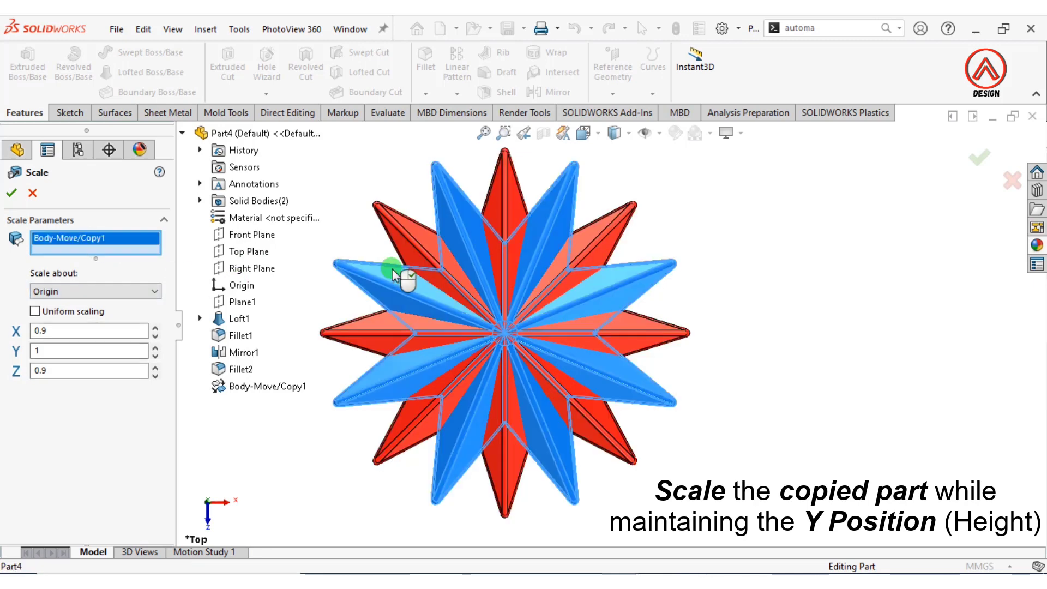
left_click(58, 289)
left_click(51, 307)
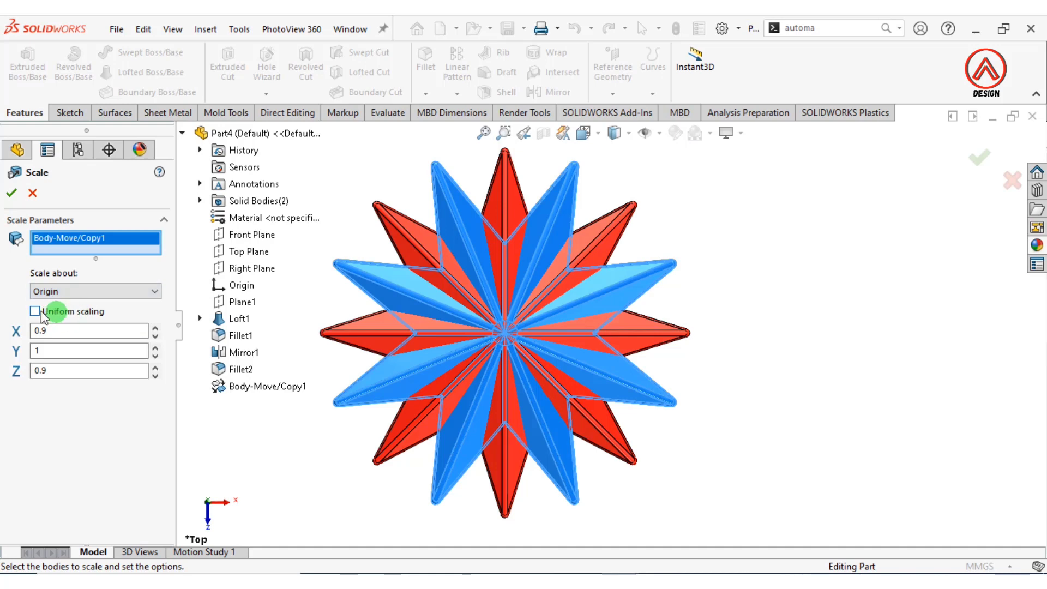
left_click(41, 311)
left_click(35, 309)
left_click_drag(46, 330, 3, 328)
type(".9")
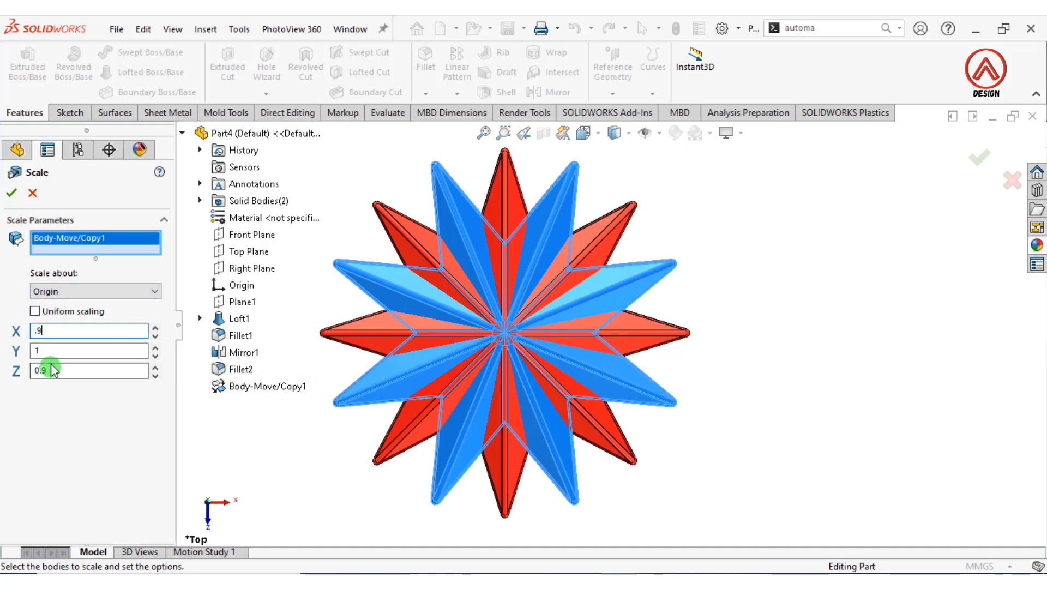
left_click(49, 350)
middle_click_drag(447, 345, 487, 336)
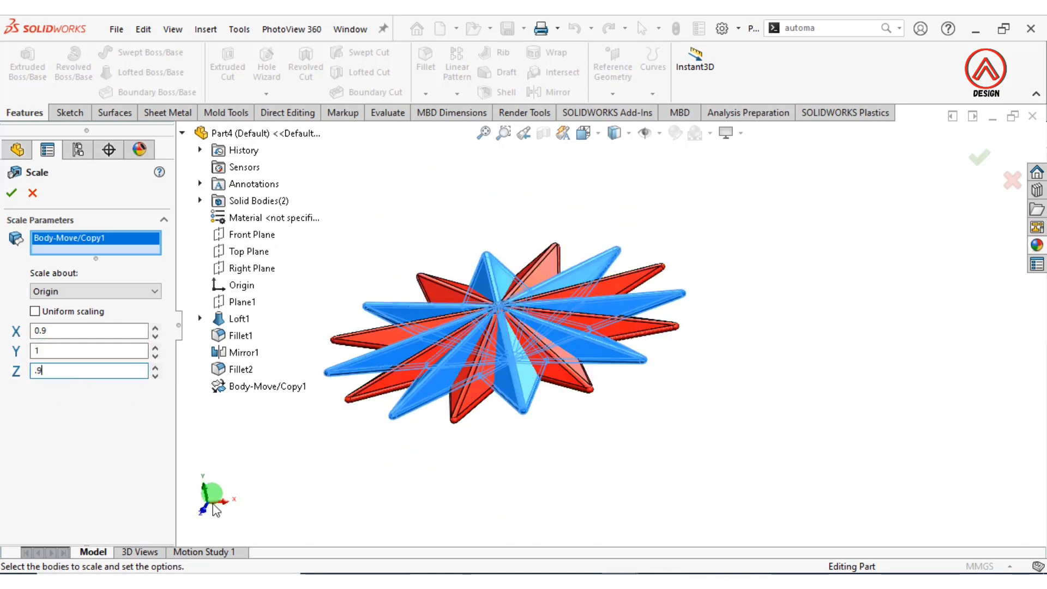
left_click(12, 193)
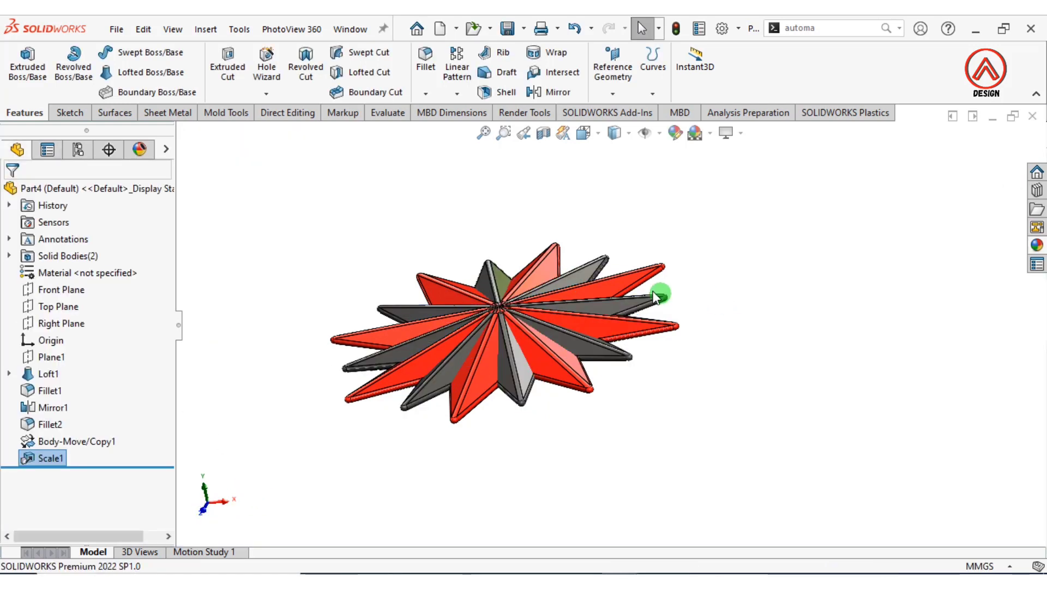
Step: Combine the red star body and the scaled dark gray star body into one solid with the Add operation
middle_click_drag(662, 292, 680, 402)
left_click(206, 29)
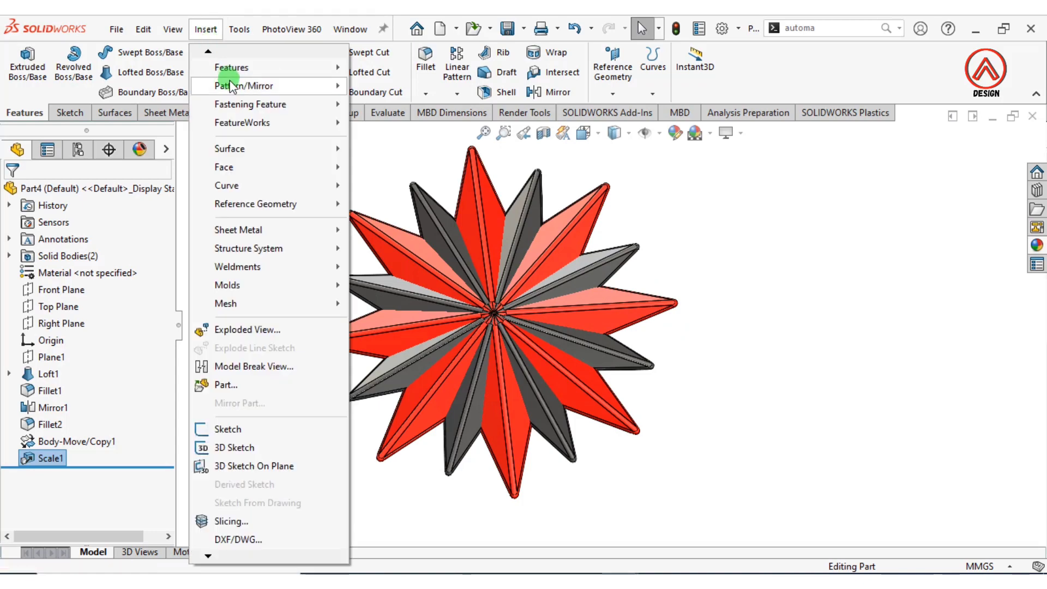
mouse_move(229, 70)
left_click(391, 423)
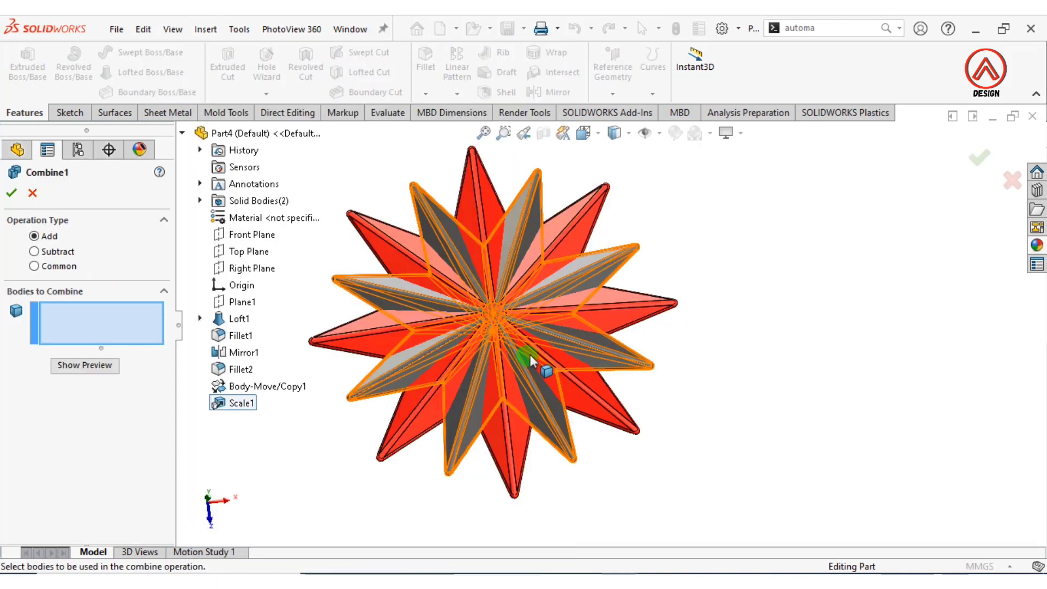
left_click(530, 355)
left_click(473, 385)
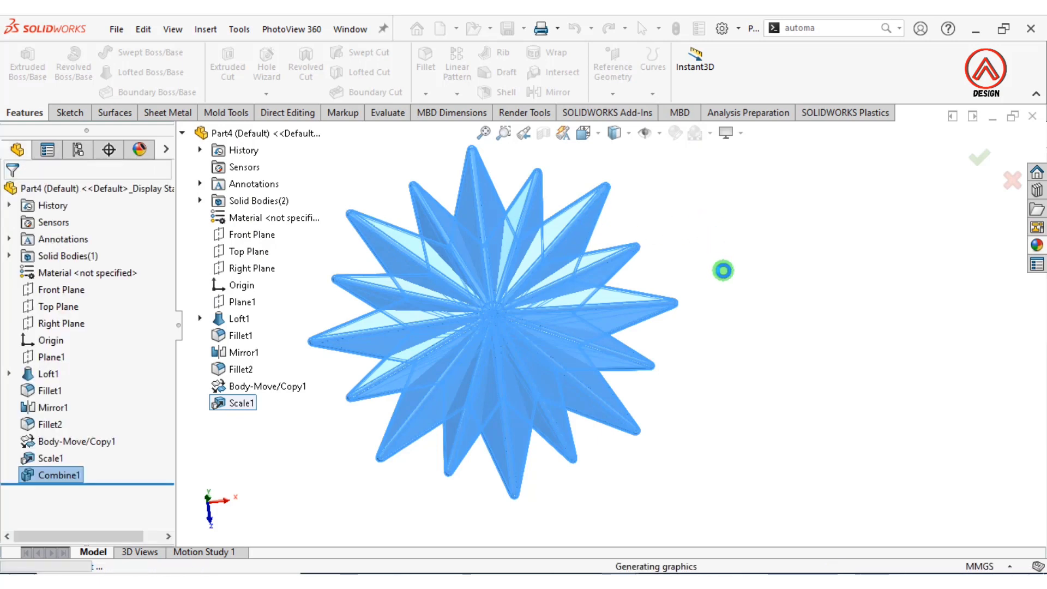
Step: Set the view to Top and apply a red color appearance to the whole combined body
scroll(587, 255, "up", 2)
left_click(582, 132)
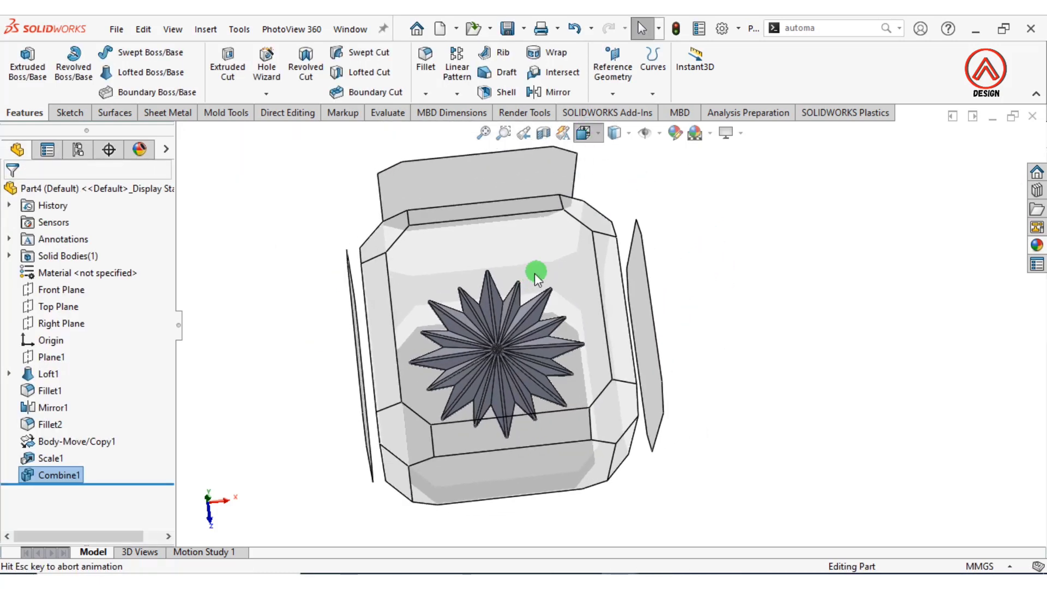
left_click(498, 311)
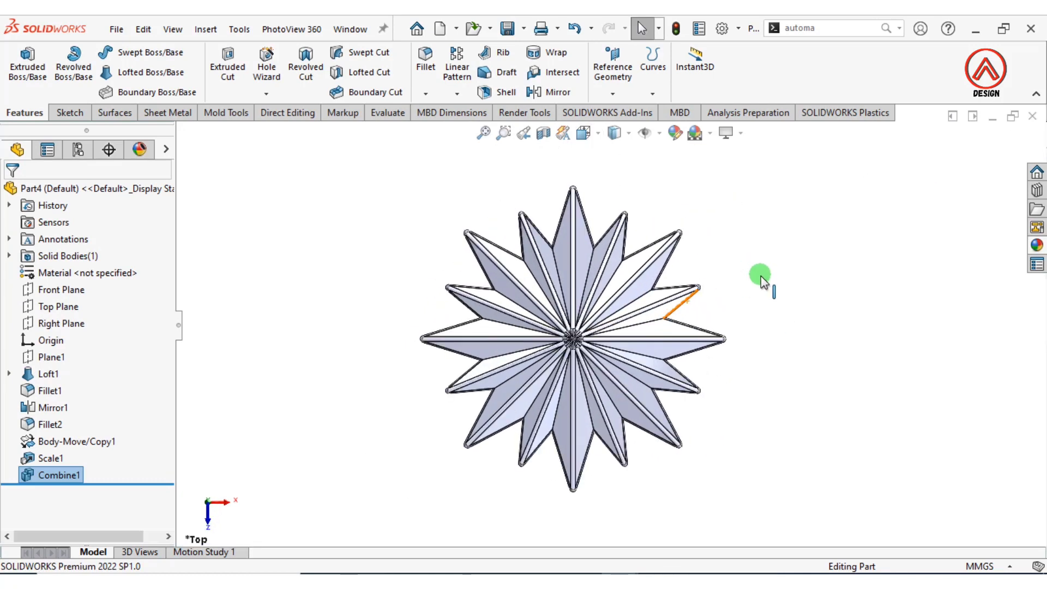
left_click(537, 252)
left_click(671, 179)
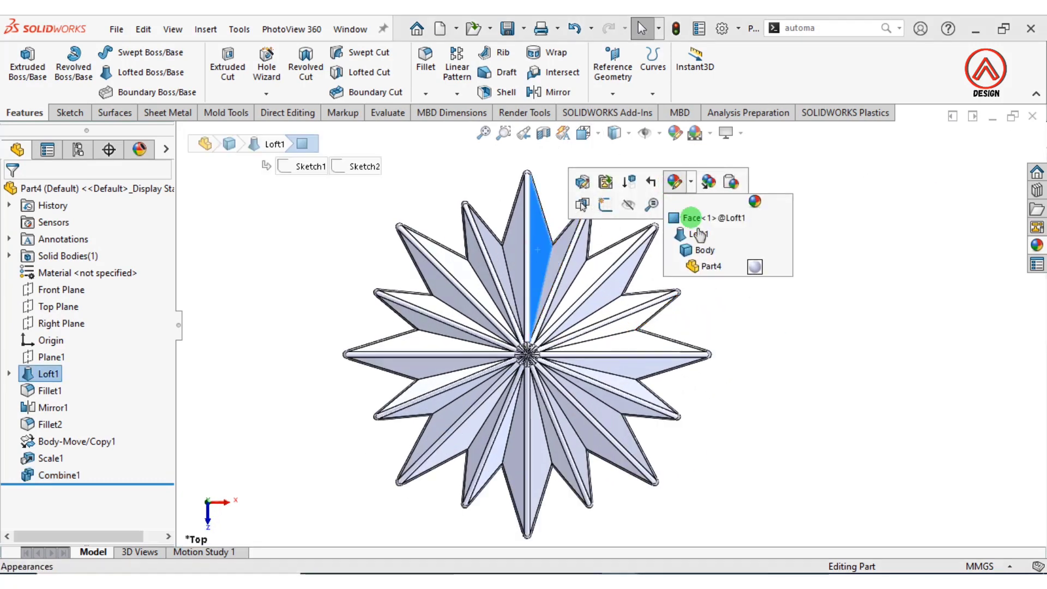
left_click(697, 253)
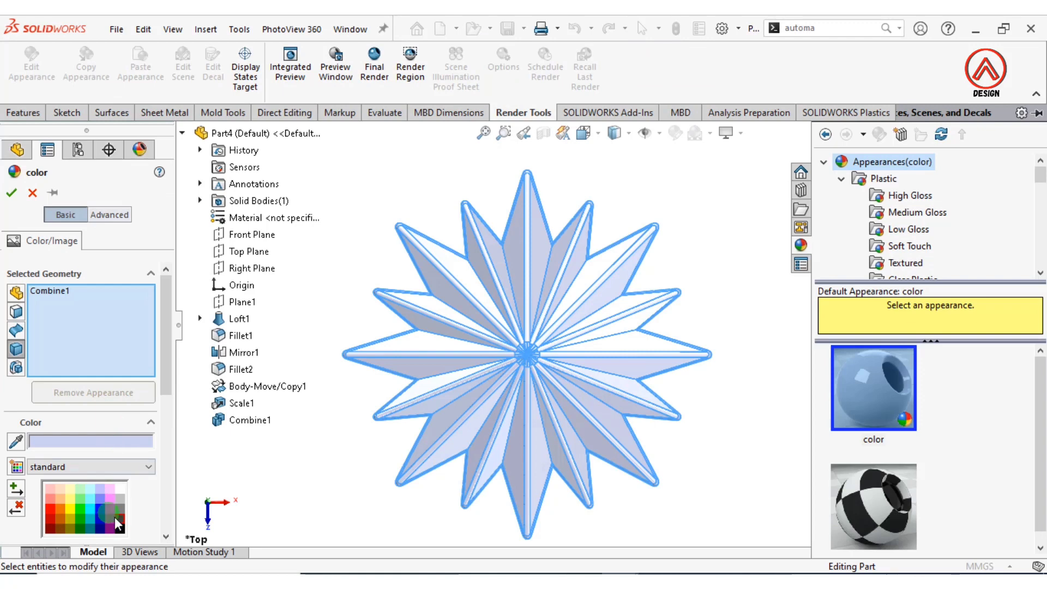
left_click(56, 512)
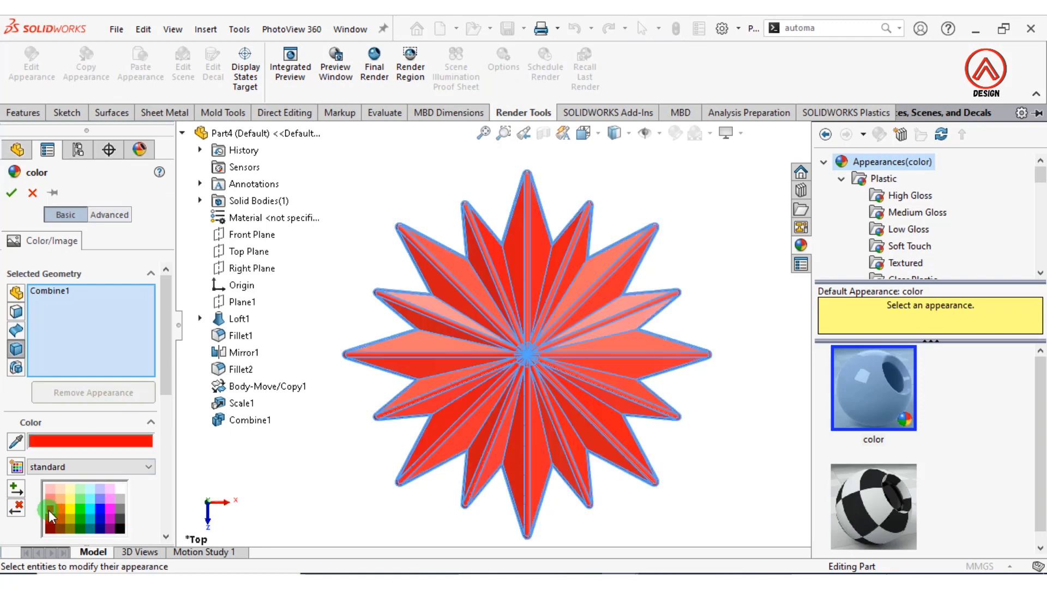
left_click(11, 192)
left_click(327, 383)
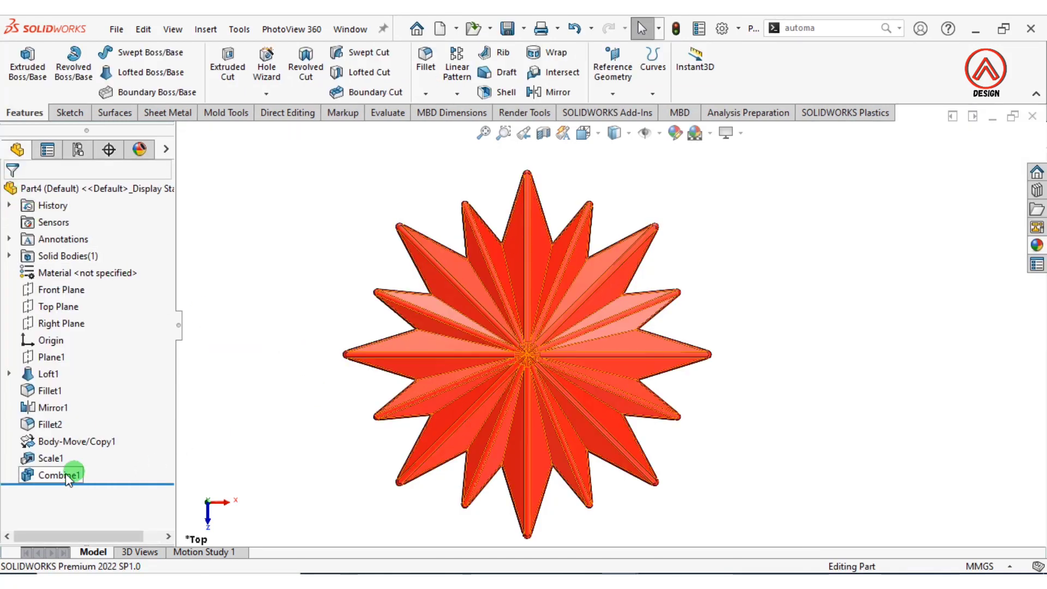
Step: Apply a dark gray color appearance to the Body-Move/Copy1 feature, which forms the smaller rotated star's points
left_click(517, 353)
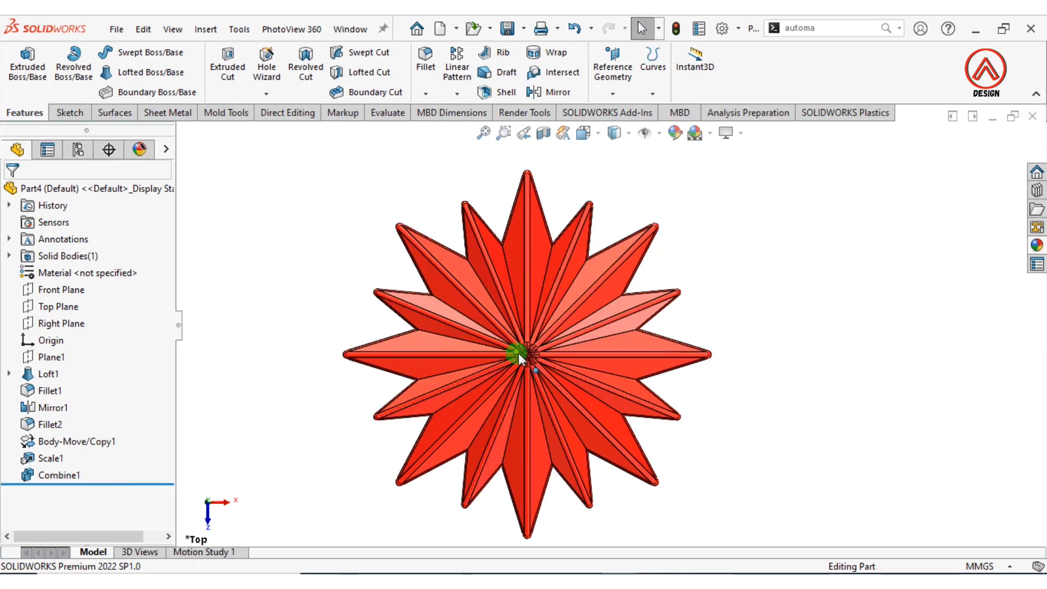
left_click(586, 261)
left_click(720, 191)
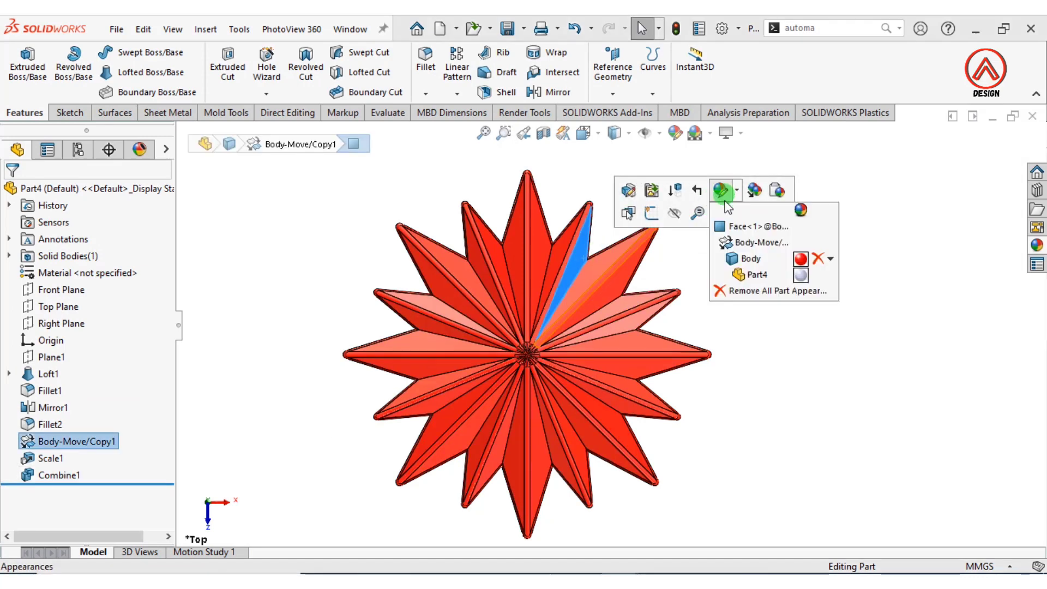
left_click(749, 244)
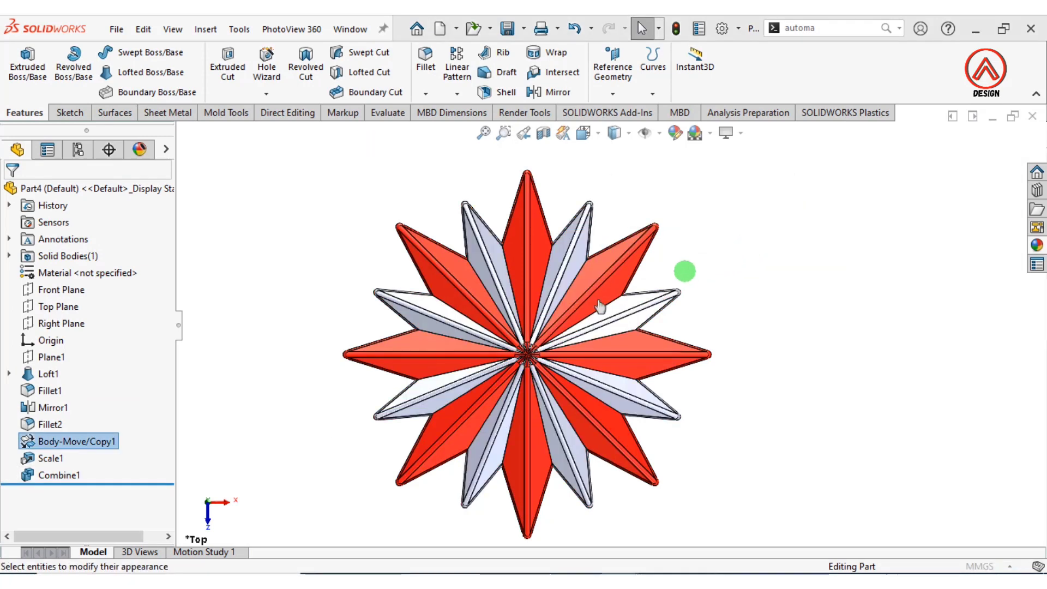
left_click(120, 525)
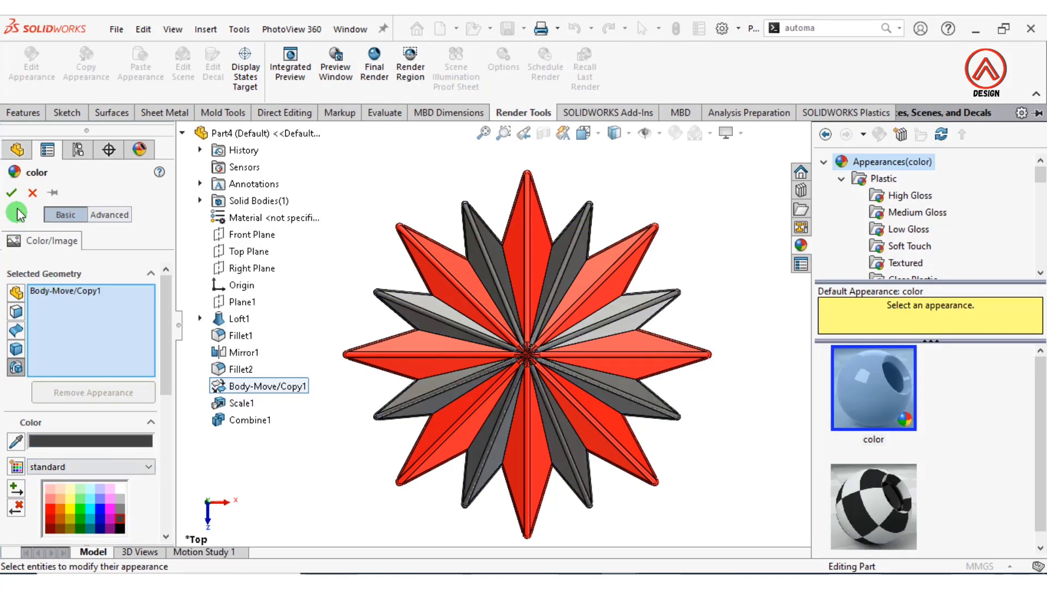
left_click(14, 192)
scroll(518, 261, "up", 2)
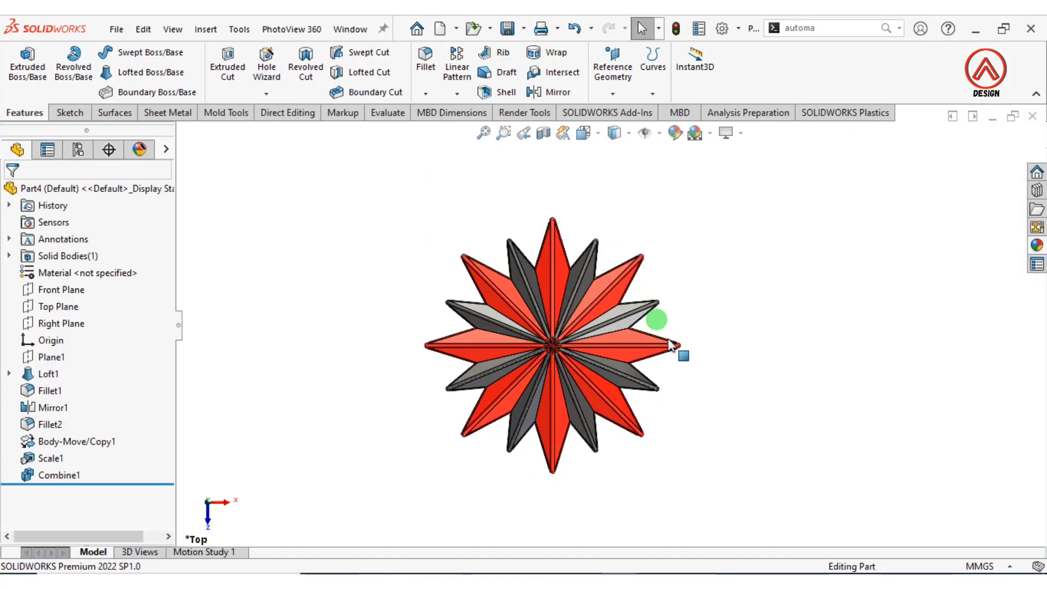